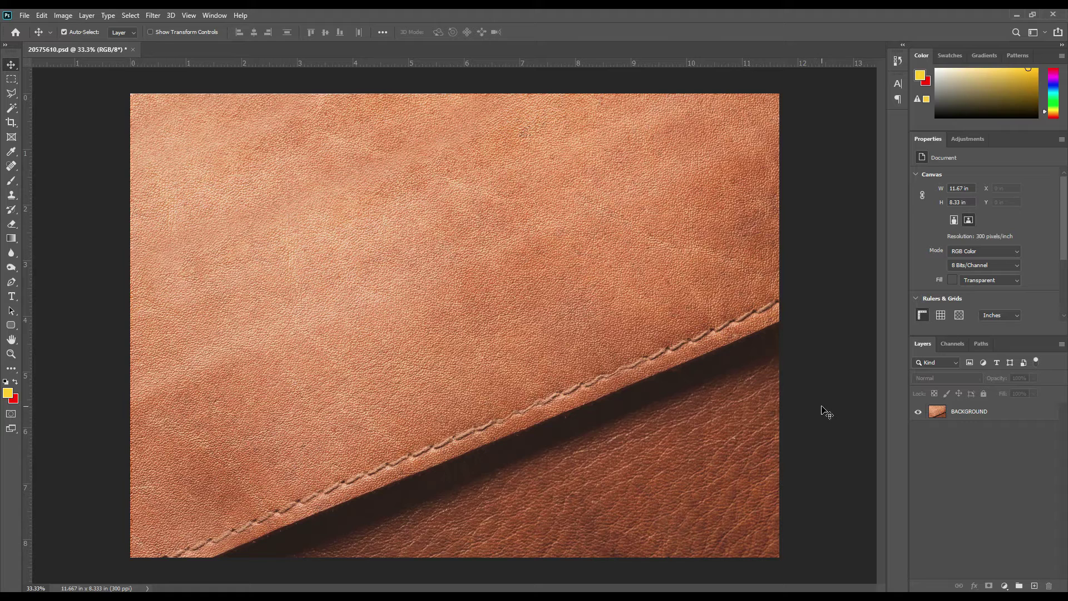
- Draw a large yellow rectangle over the upper leather down to the seam and convert it to a smart object
right_click(15, 326)
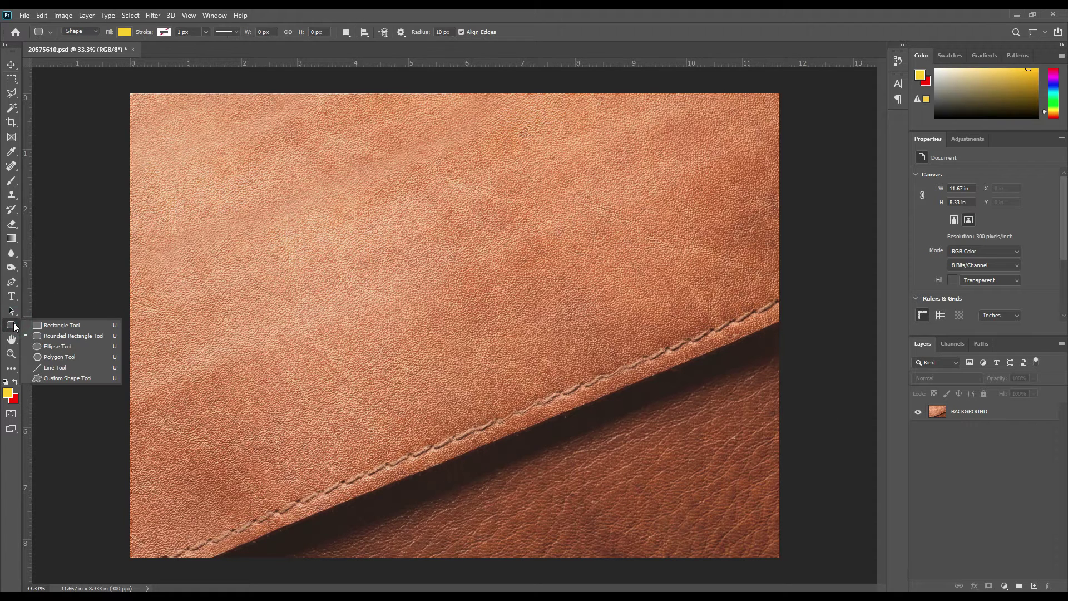
left_click(59, 325)
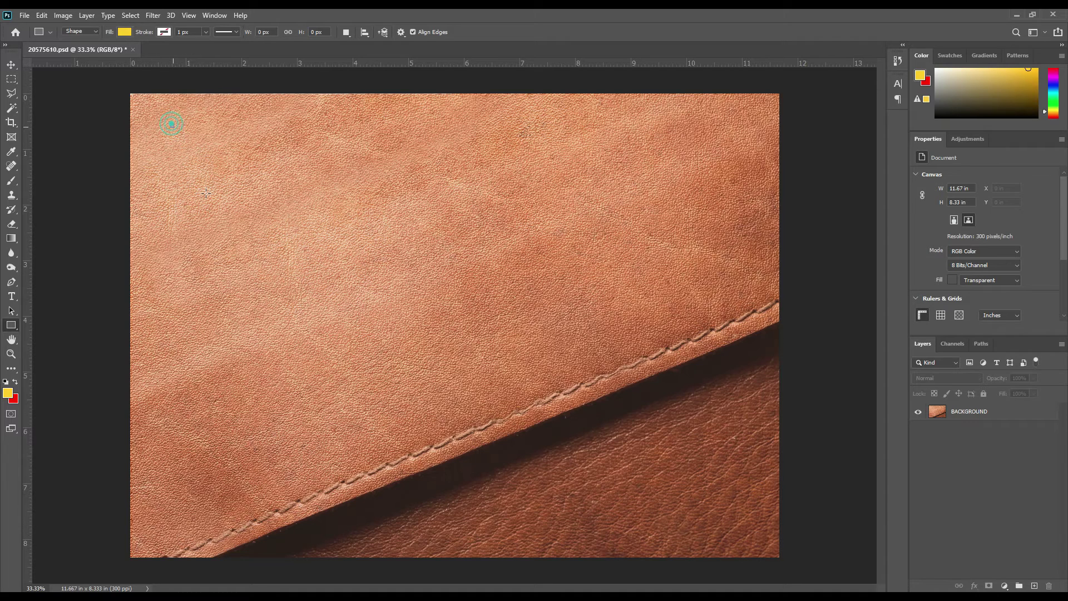
left_click_drag(171, 123, 716, 377)
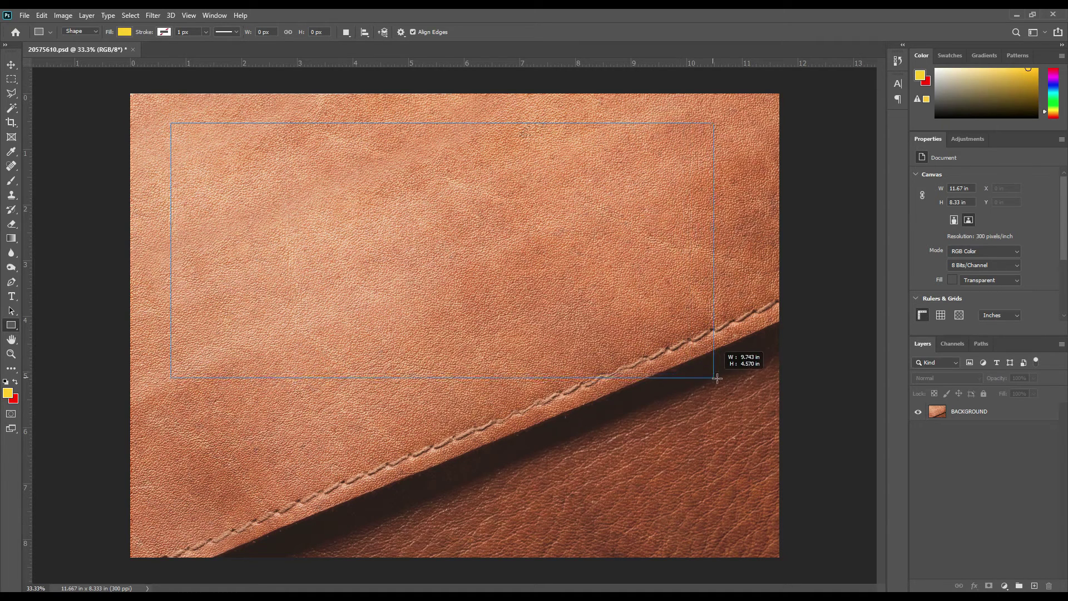
left_click_drag(716, 377, 713, 406)
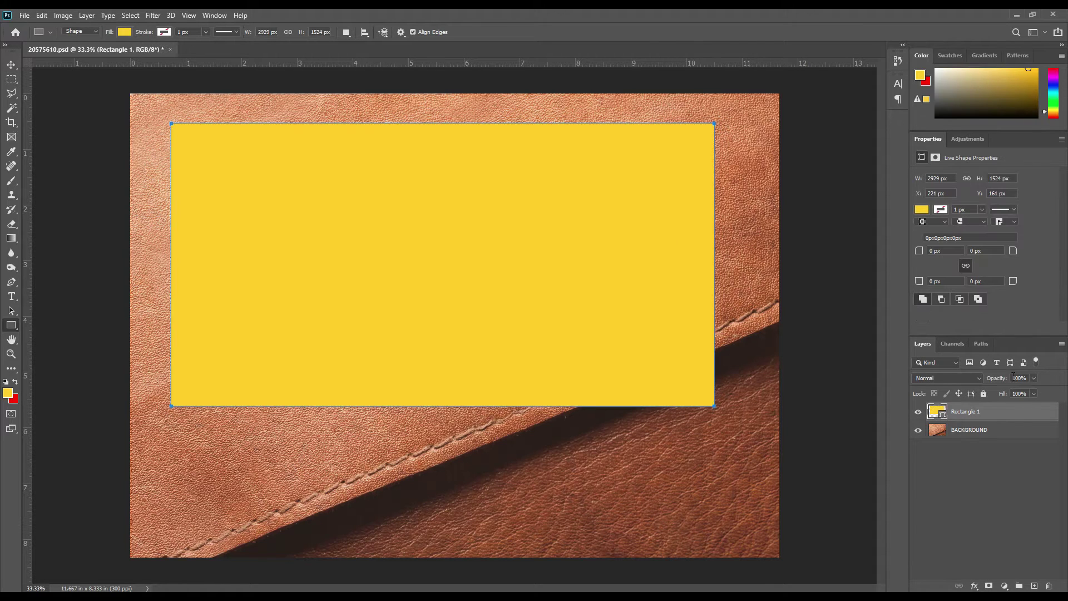
right_click(993, 413)
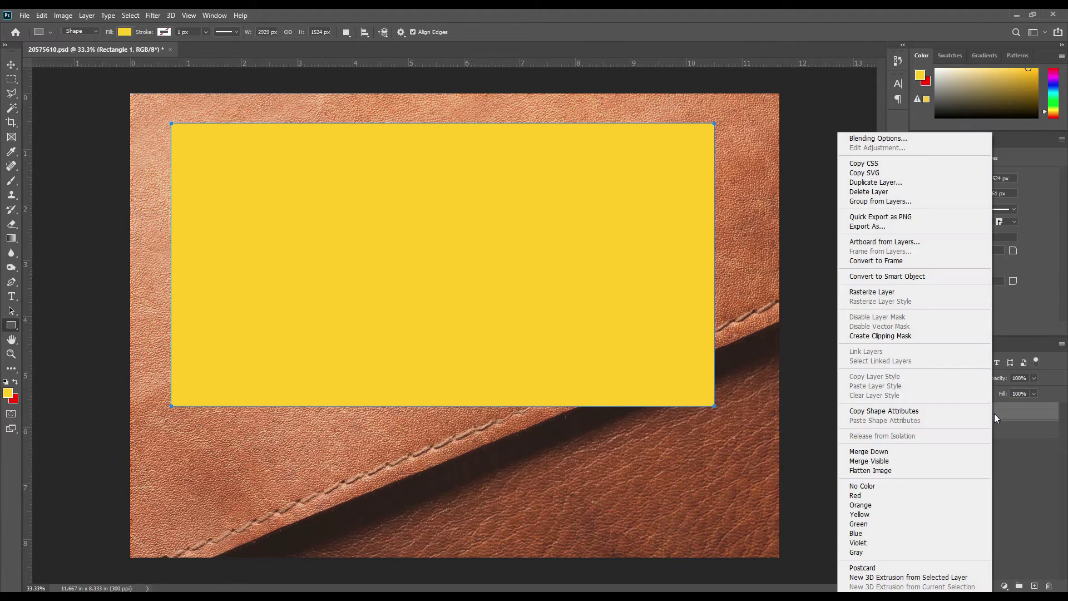
left_click(897, 276)
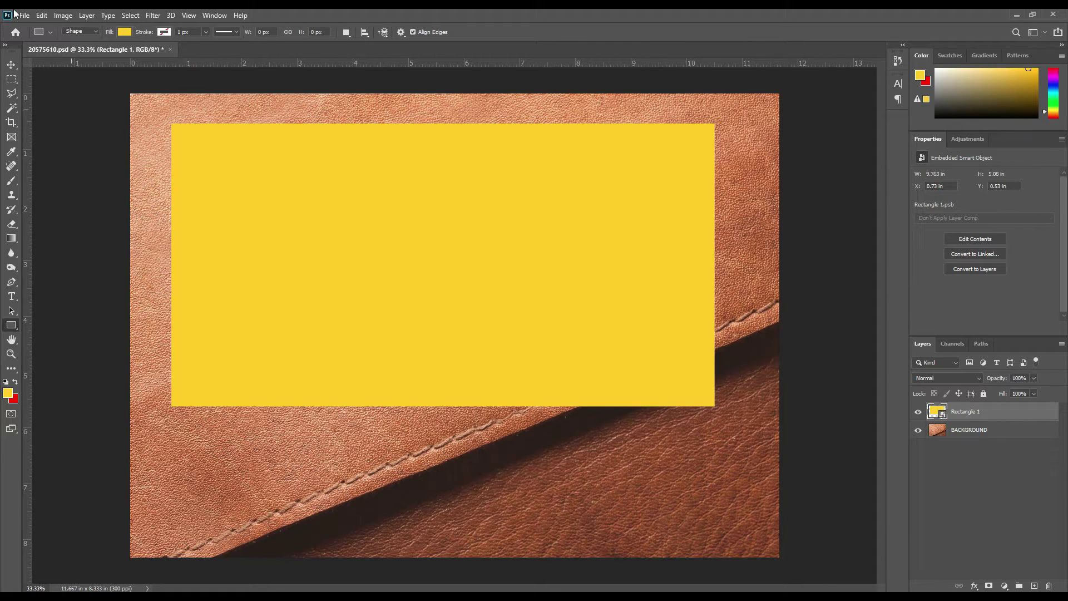
- Rotate the yellow smart object to about -22.5° along the seam, then open Rectangle 1's contents
key("ctrl+t")
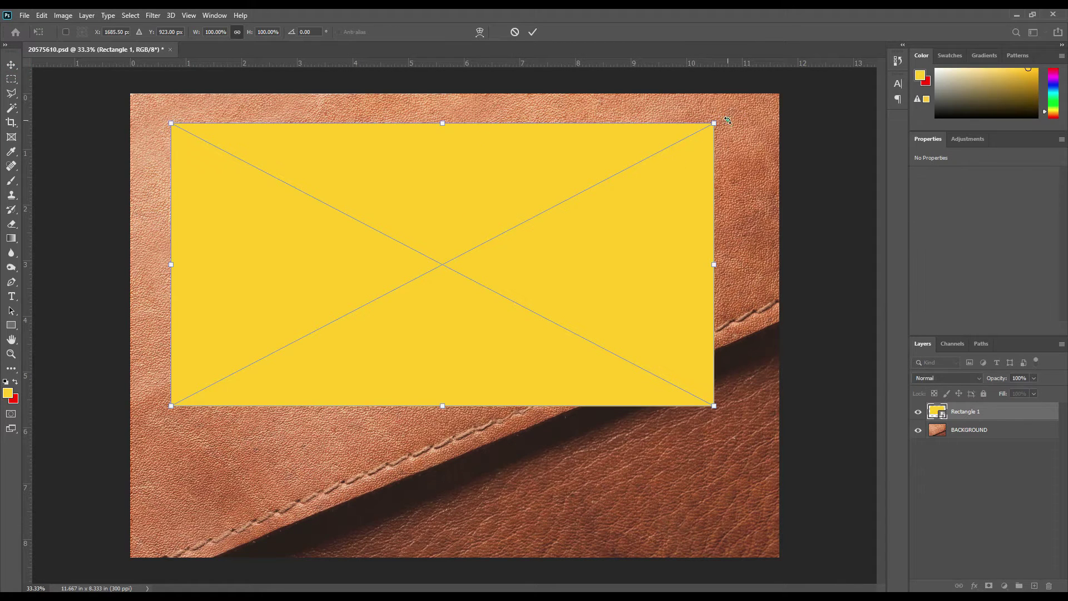
left_click_drag(727, 121, 613, 82)
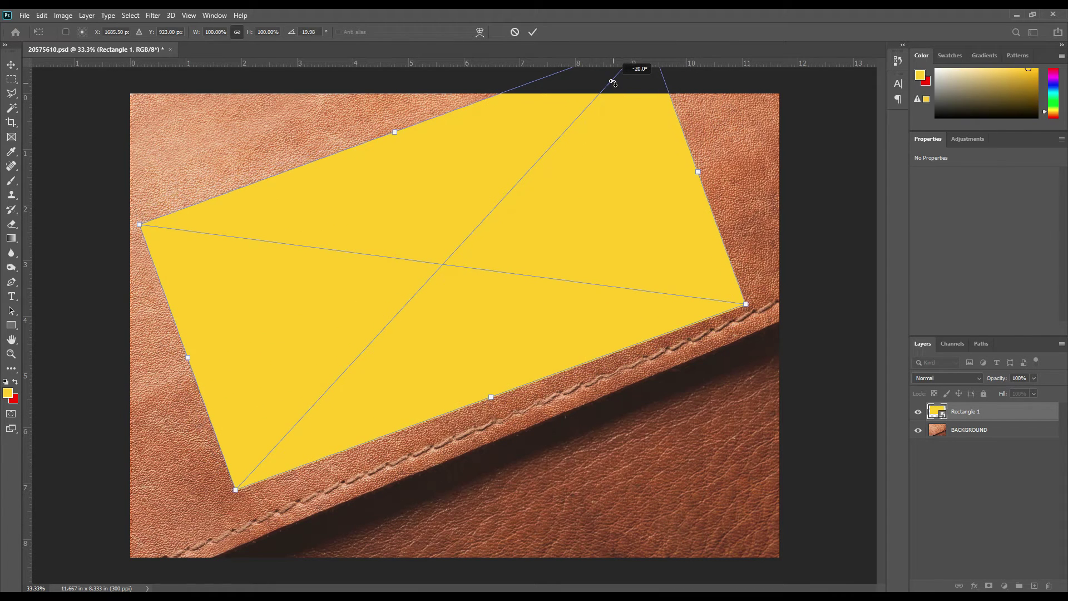
left_click_drag(614, 83, 609, 89)
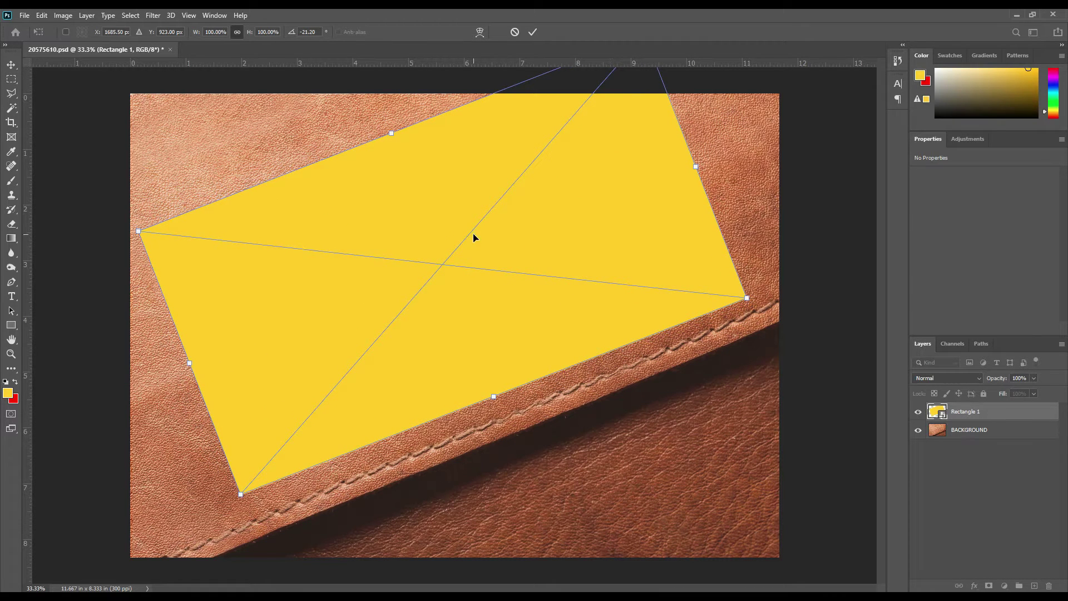
left_click_drag(473, 238, 474, 257)
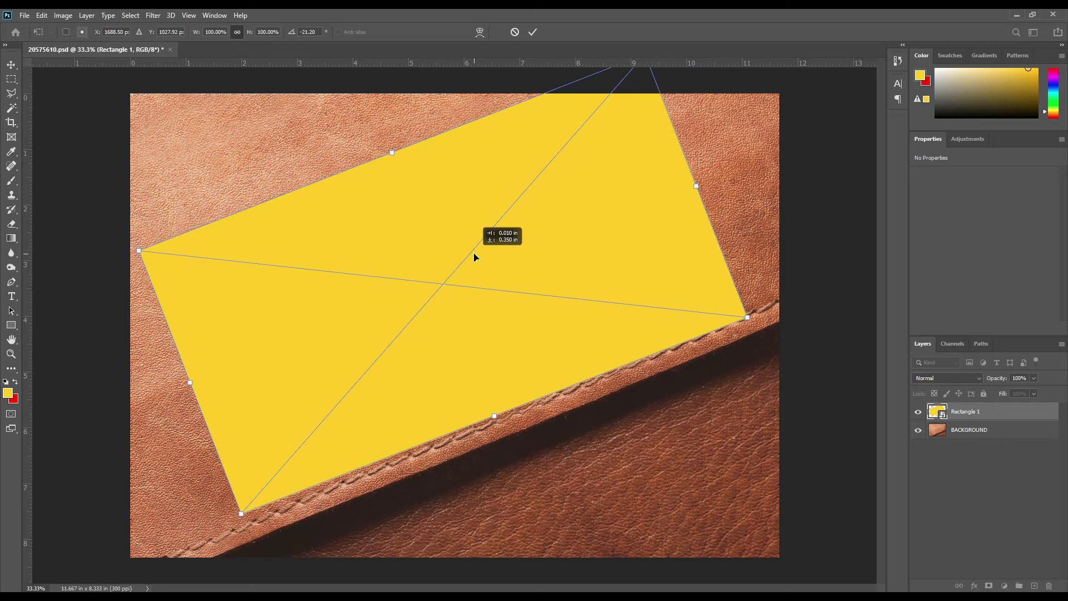
left_click_drag(474, 257, 477, 274)
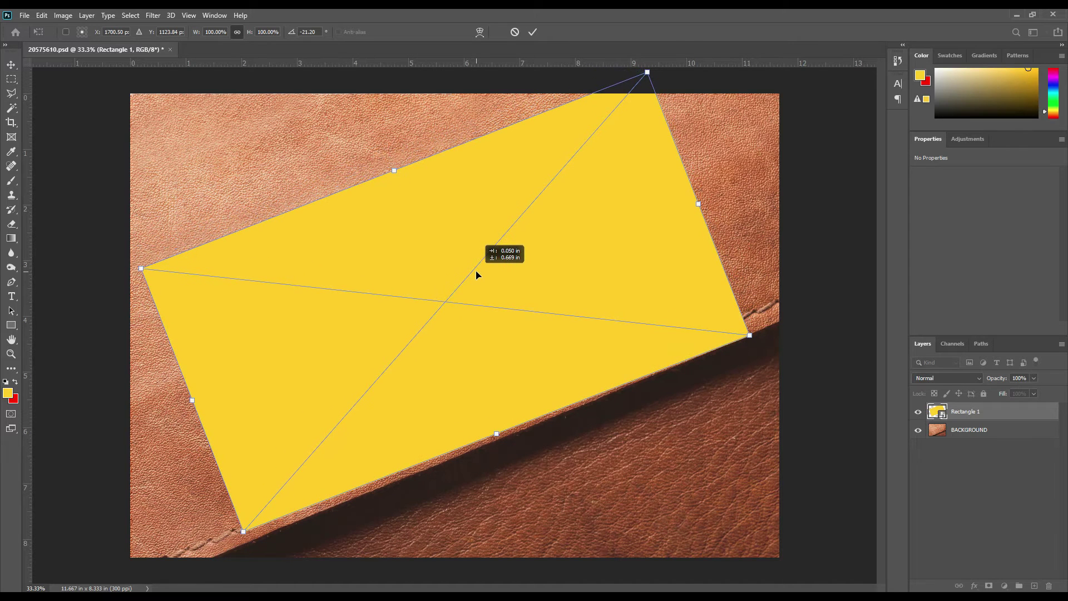
left_click_drag(783, 358, 782, 350)
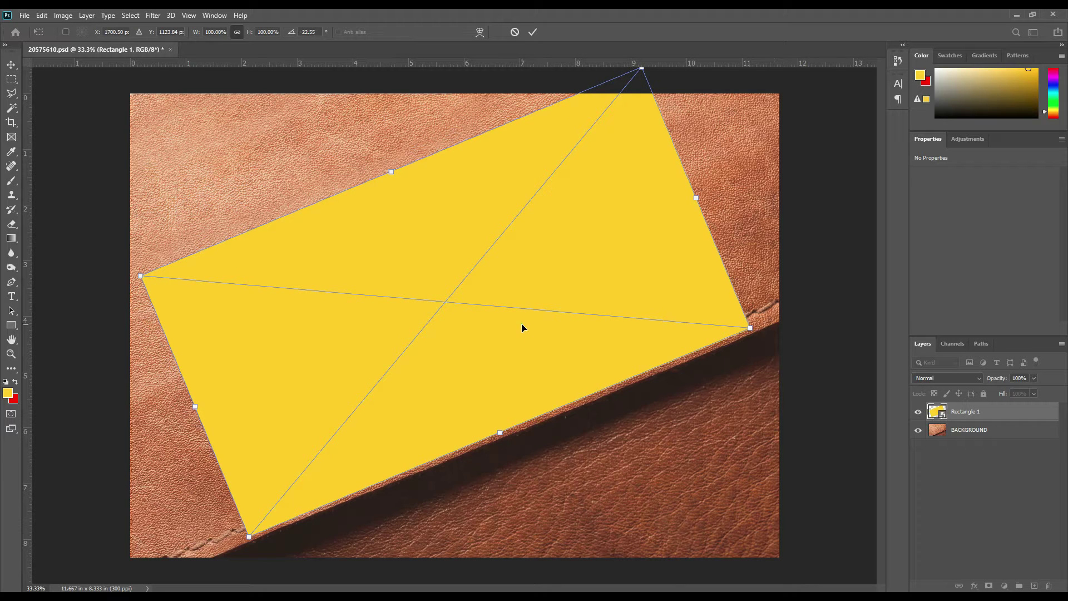
left_click_drag(522, 327, 502, 342)
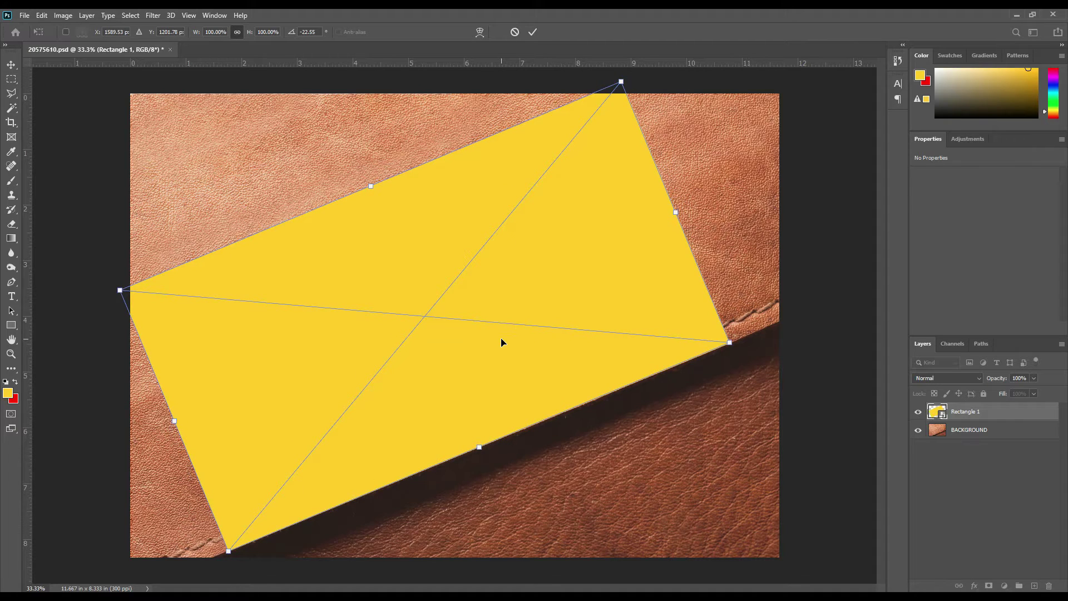
left_click(533, 32)
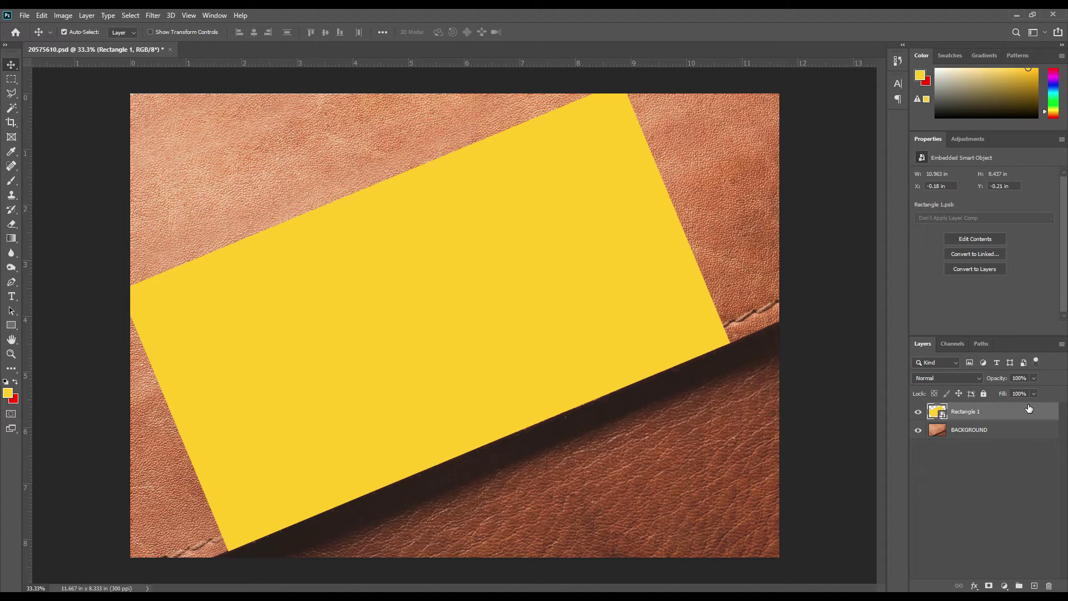
left_click(960, 417)
double_click(941, 412)
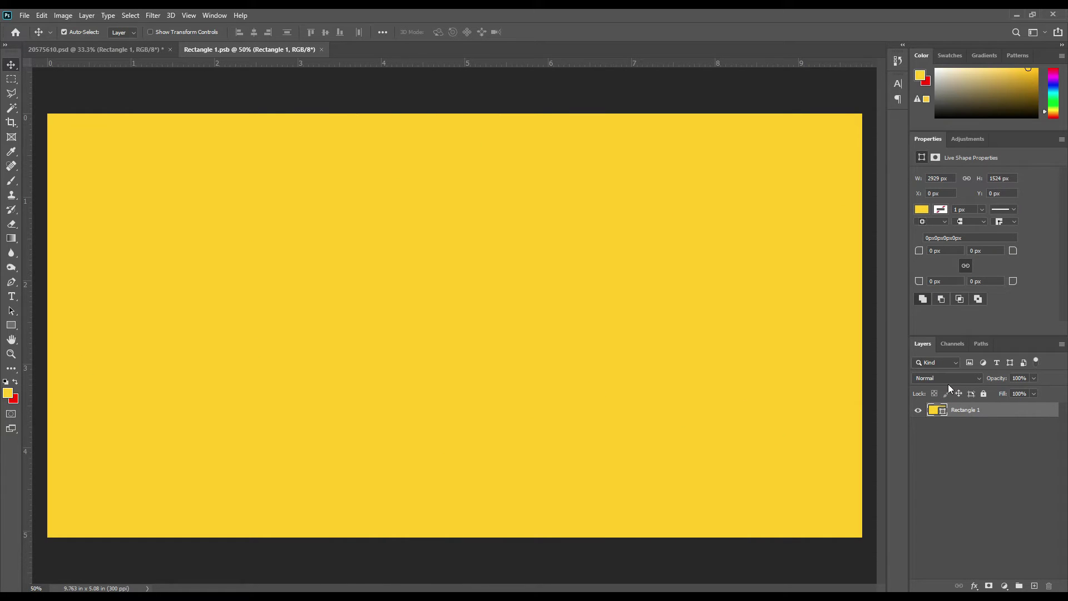
- Add a committed text layer reading 'mockupart' on the yellow rectangle
left_click(12, 297)
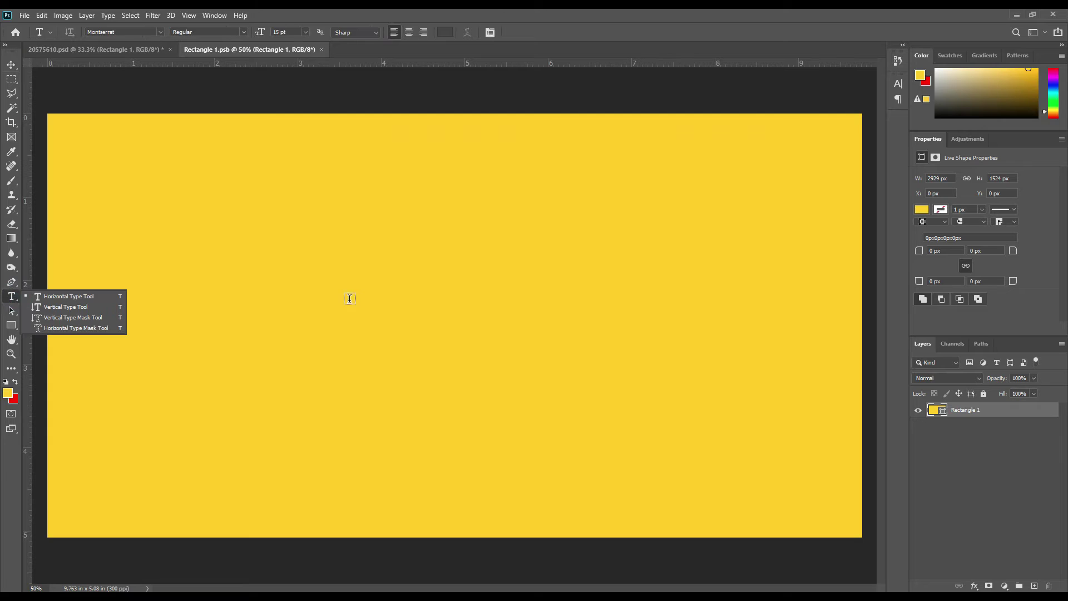
left_click(310, 302)
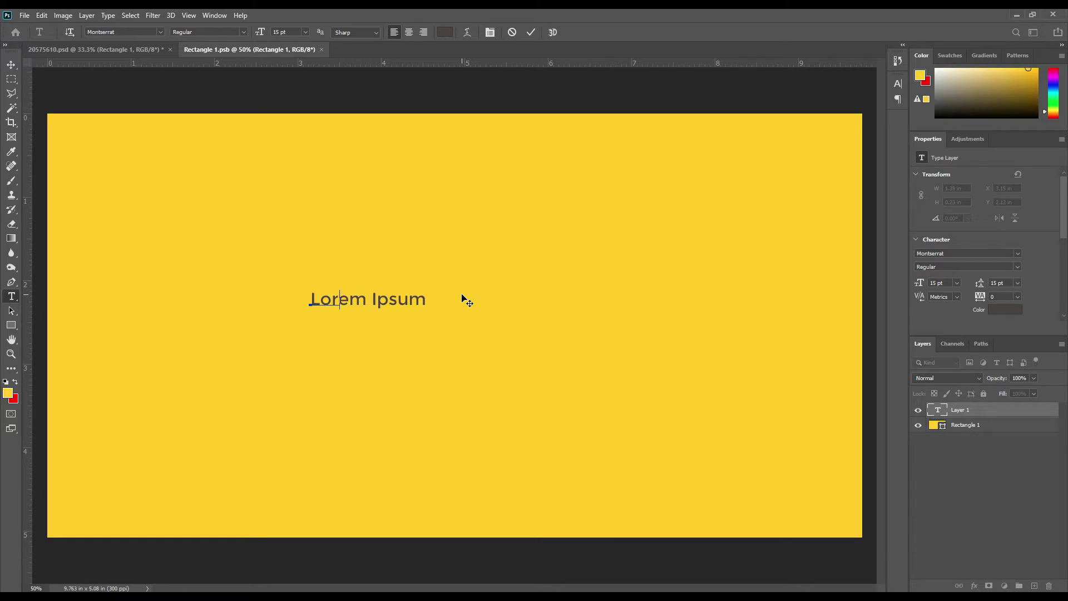
type("mockupart")
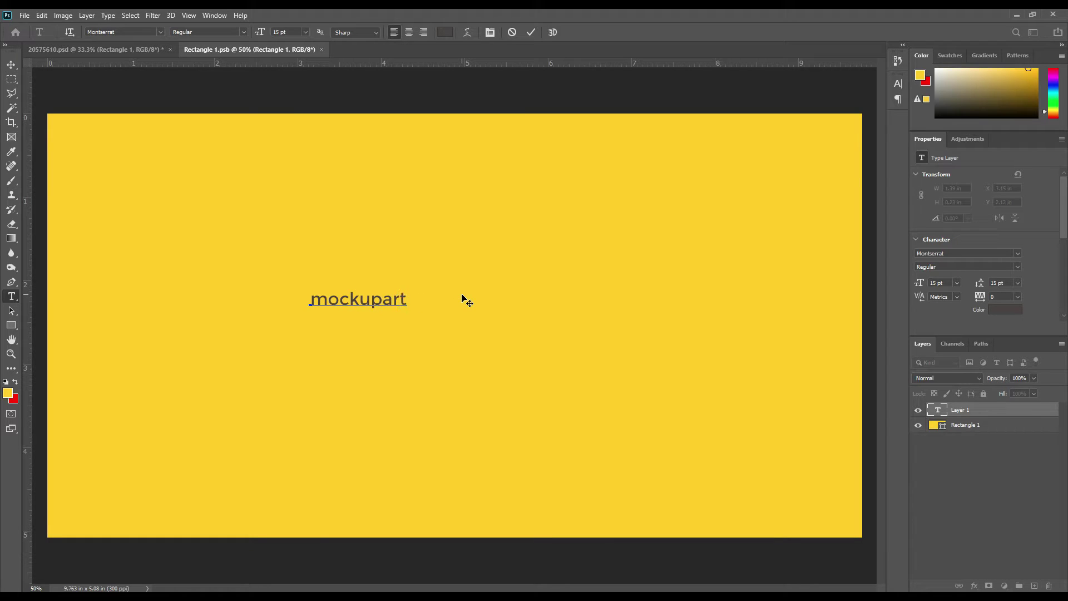
left_click(535, 31)
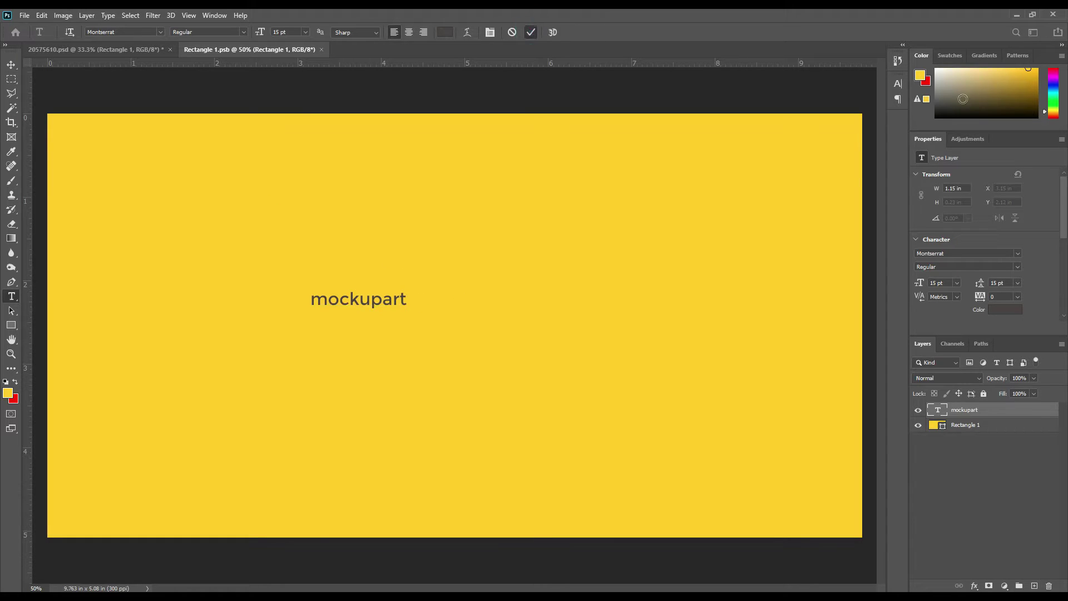
- Set the mockupart text to Franklin Gothic Demi with All Caps in the Character panel
left_click(897, 83)
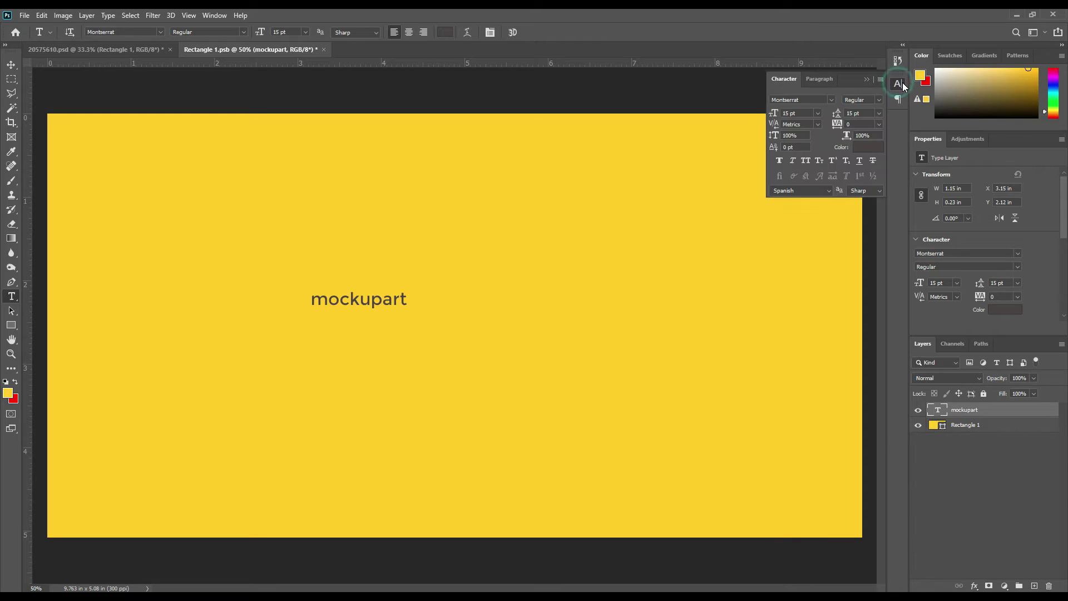
left_click(831, 99)
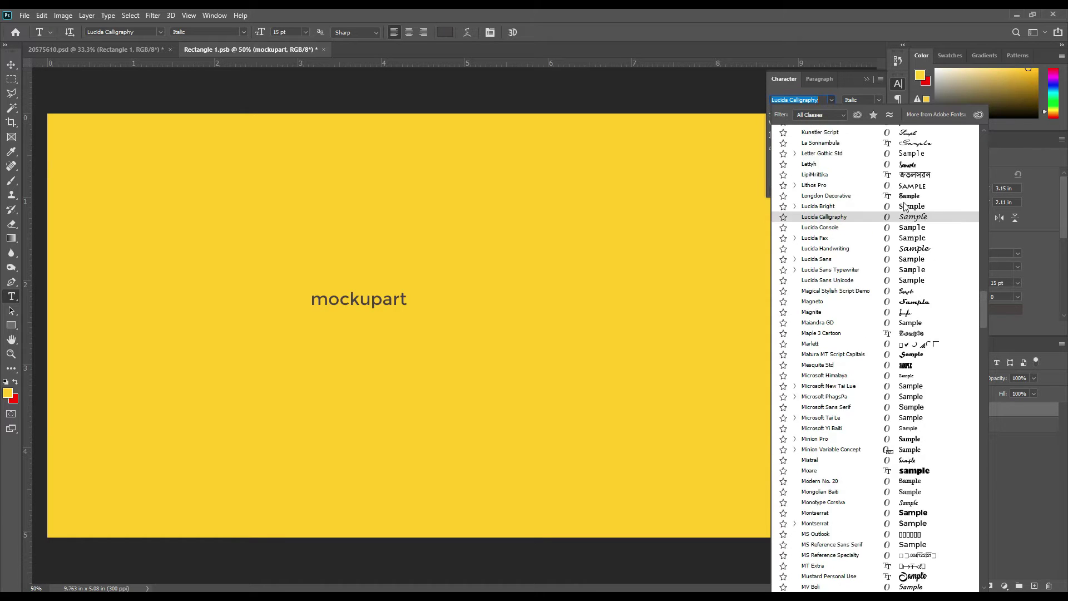
left_click_drag(982, 309, 974, 174)
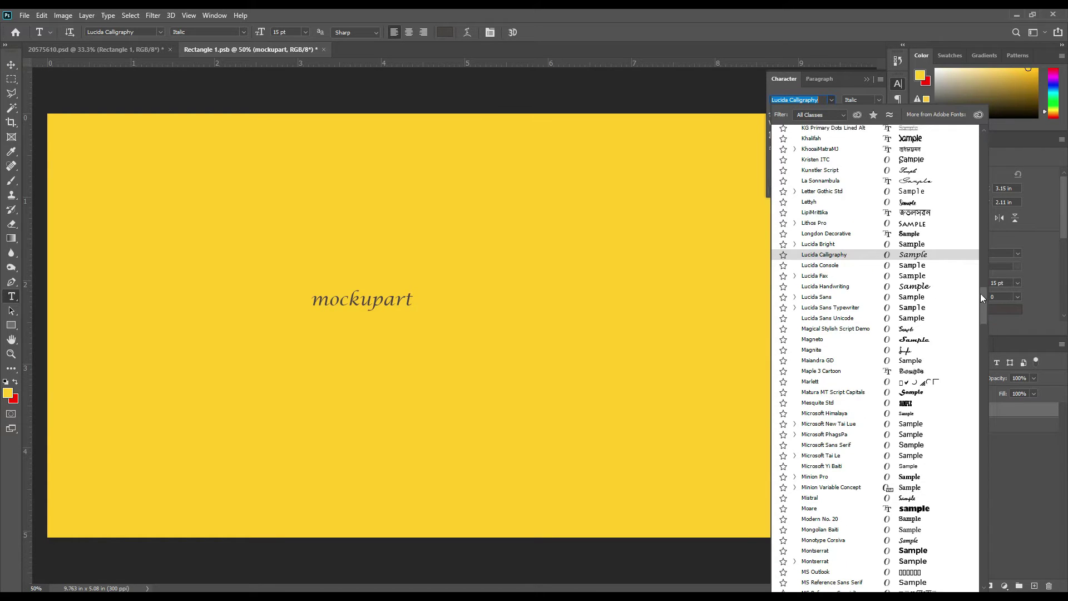
scroll(980, 133, "up", 5)
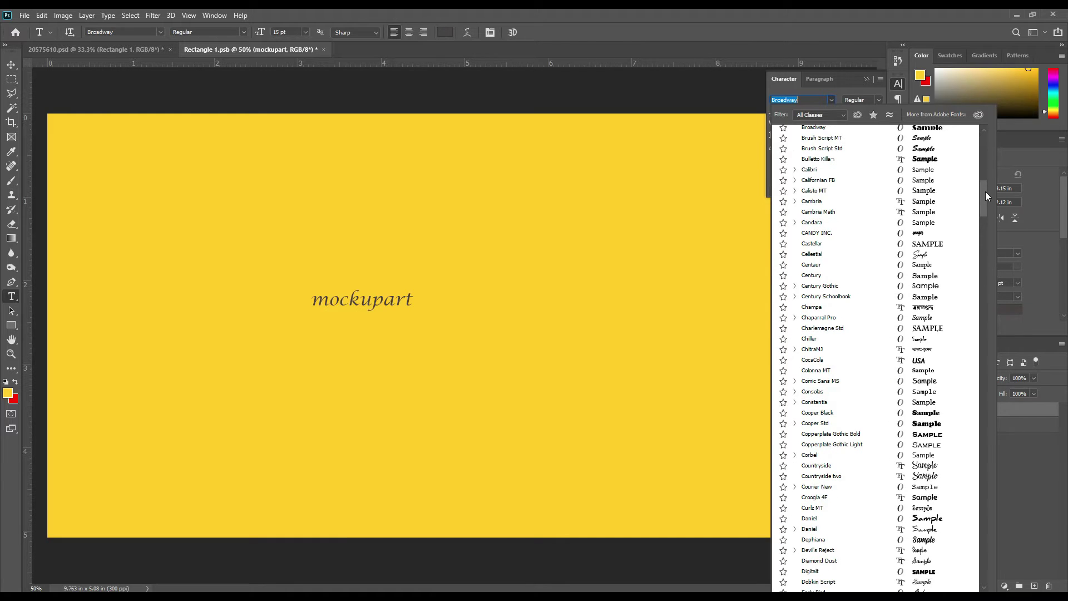
scroll(986, 168, "up", 5)
left_click(990, 145)
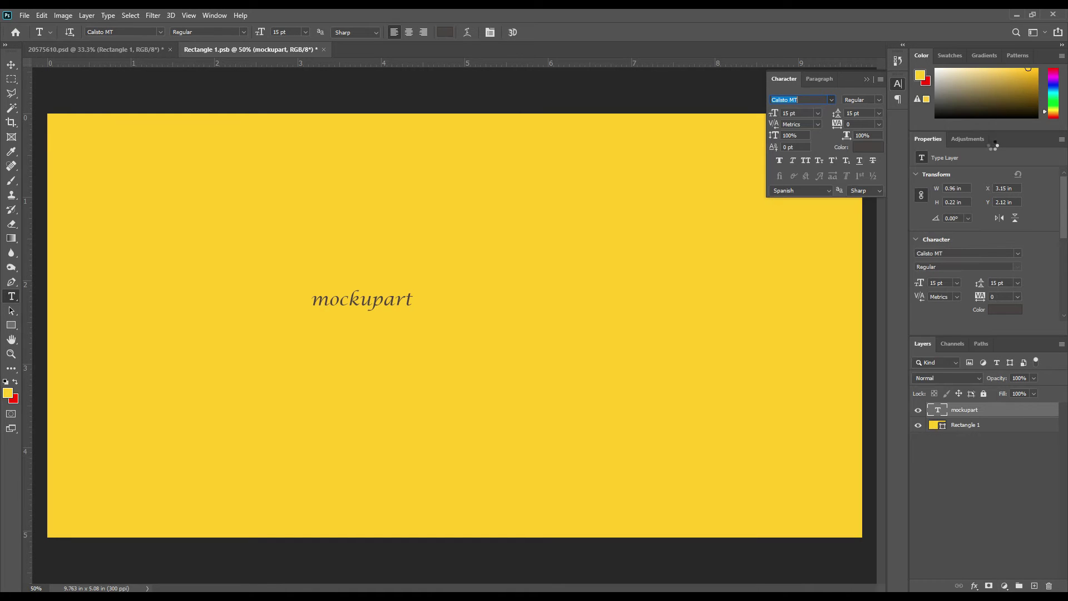
left_click(832, 99)
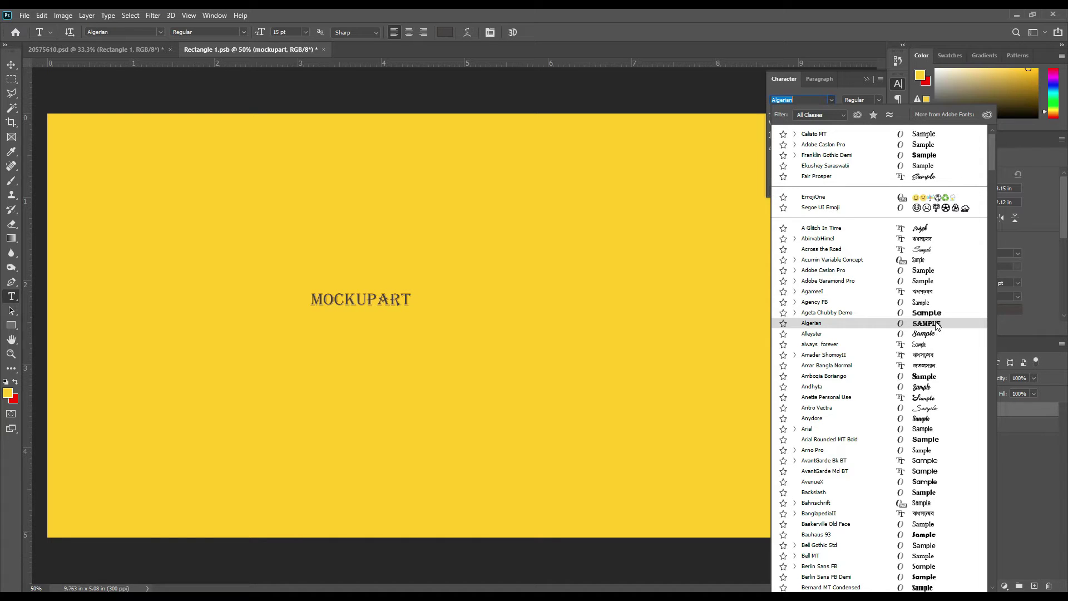
left_click(931, 159)
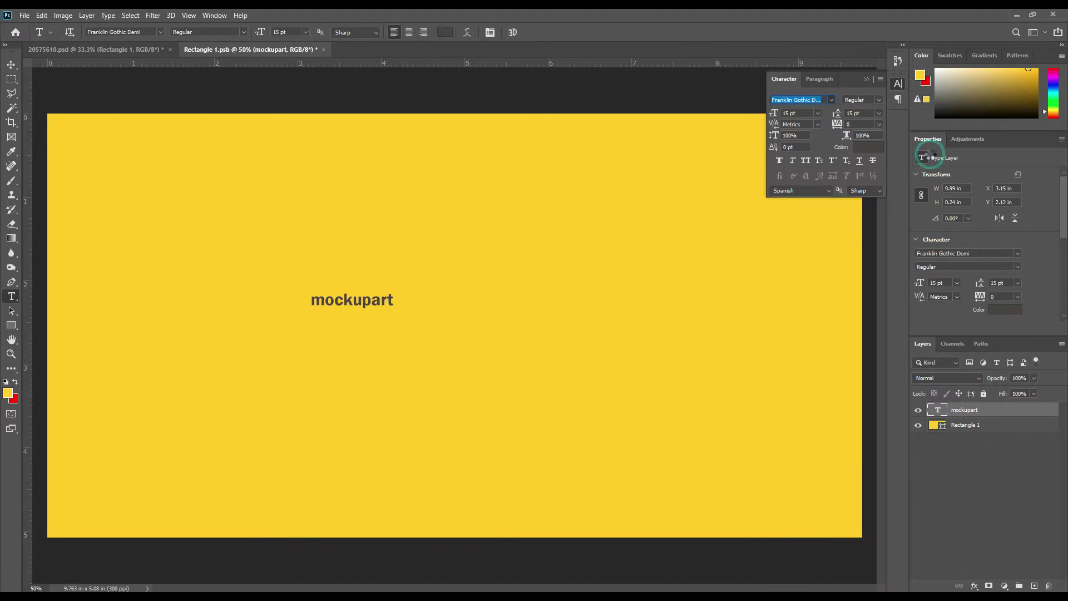
left_click(812, 163)
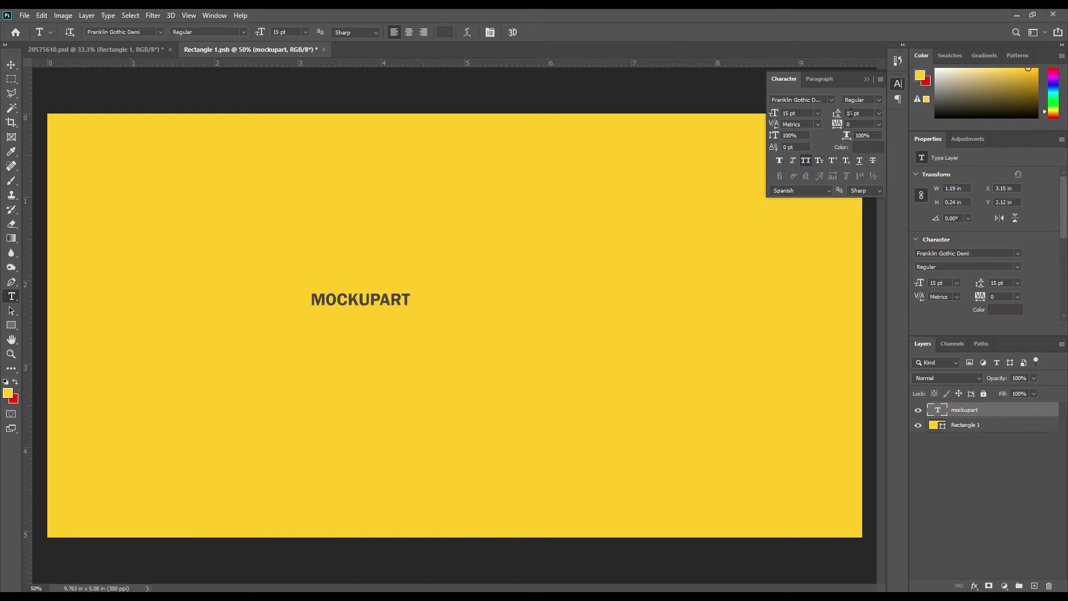
left_click(868, 80)
- Scale and stretch MOCKUPART taller and wider to nearly fill the yellow canvas
key("ctrl+t")
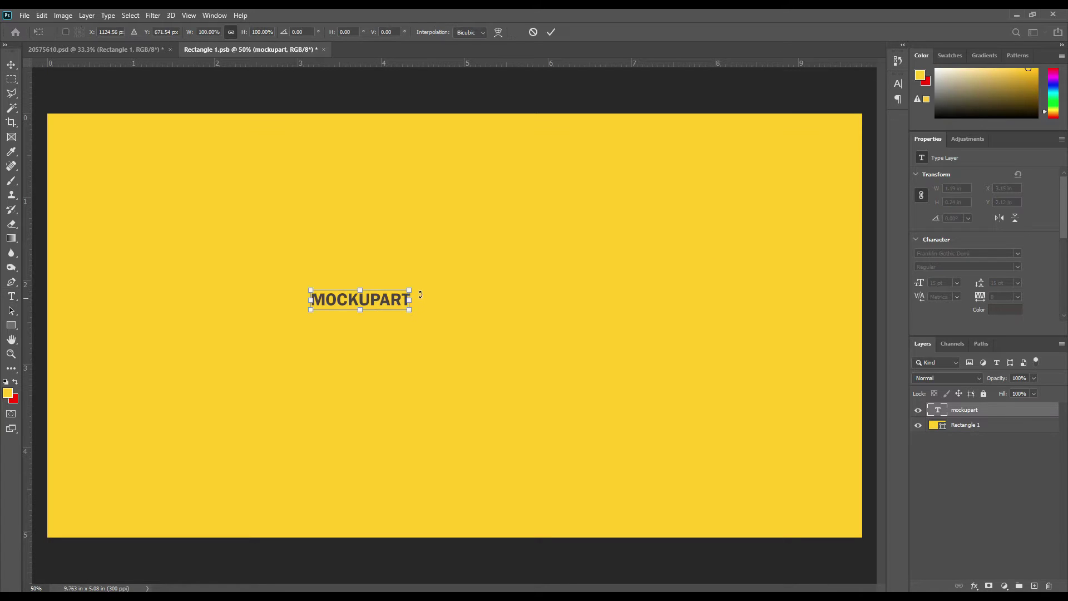
left_click_drag(406, 311, 789, 440)
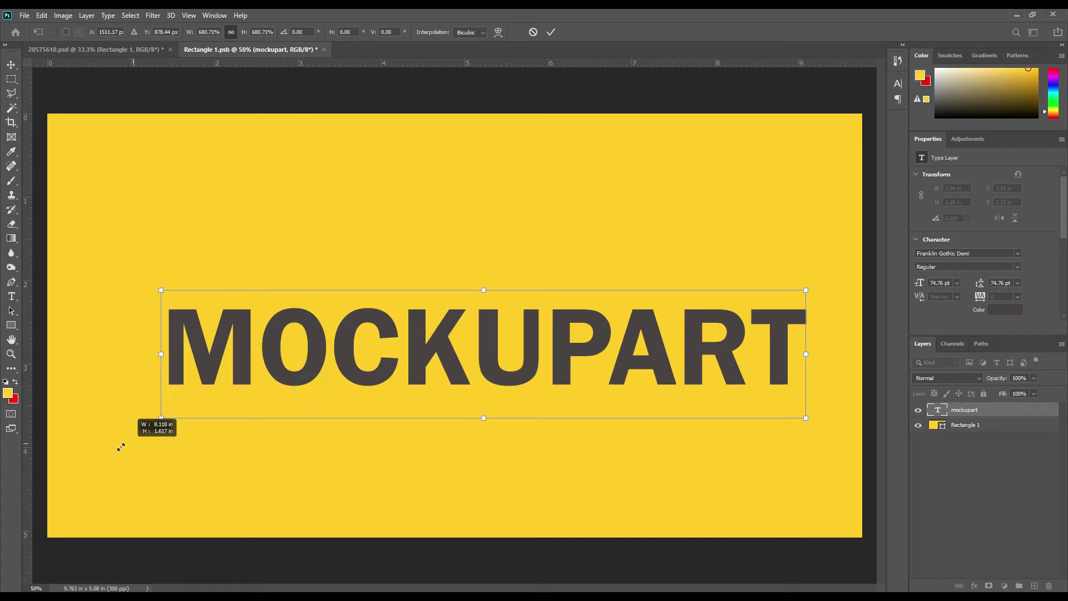
left_click_drag(311, 389, 99, 431)
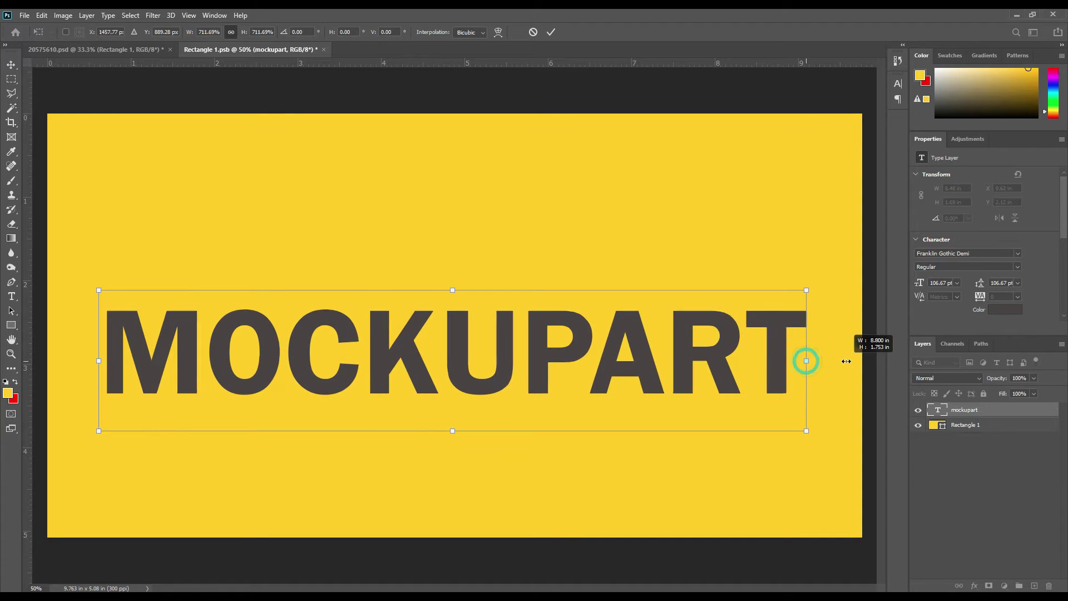
left_click_drag(806, 360, 845, 360)
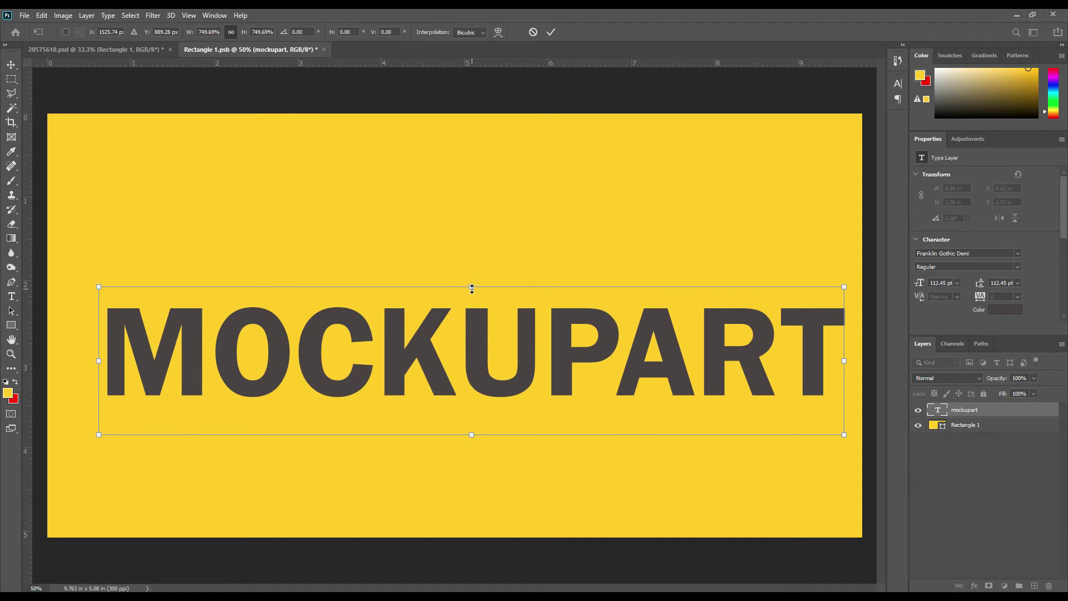
left_click_drag(471, 288, 463, 207)
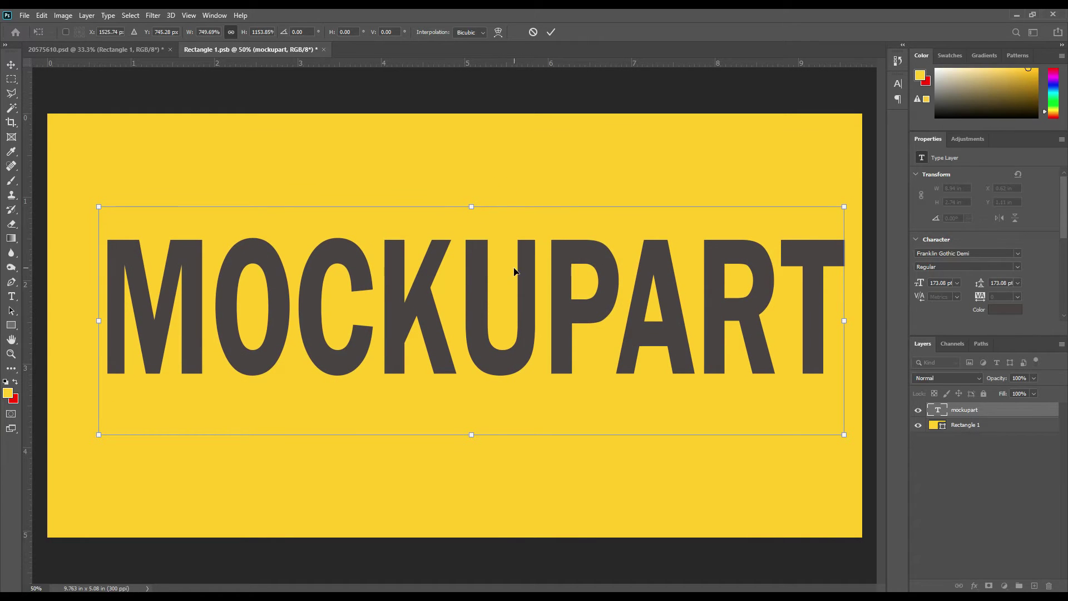
left_click_drag(527, 261, 521, 284)
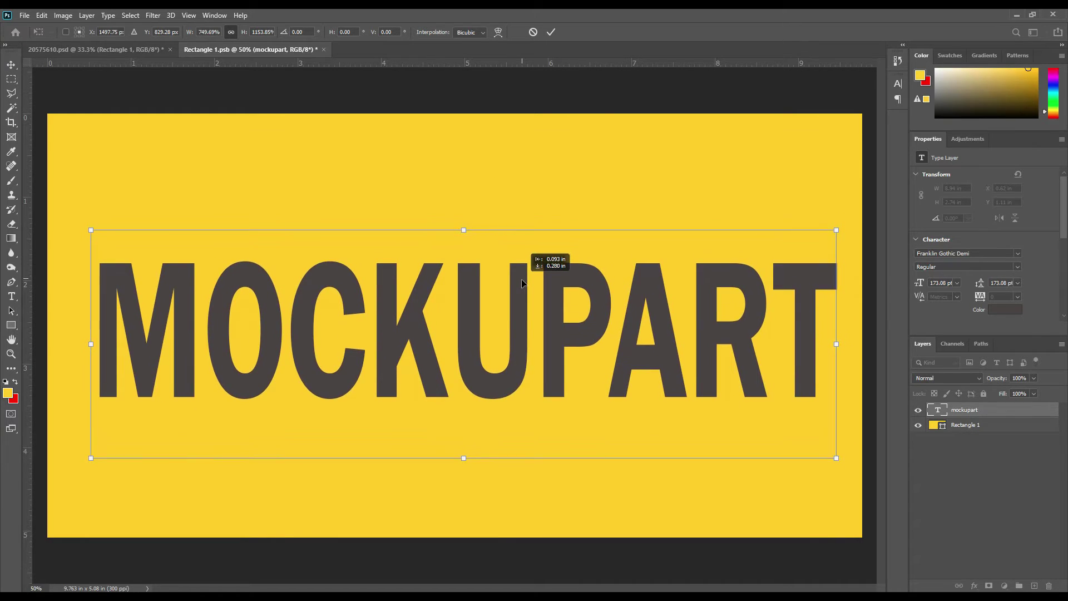
left_click(551, 32)
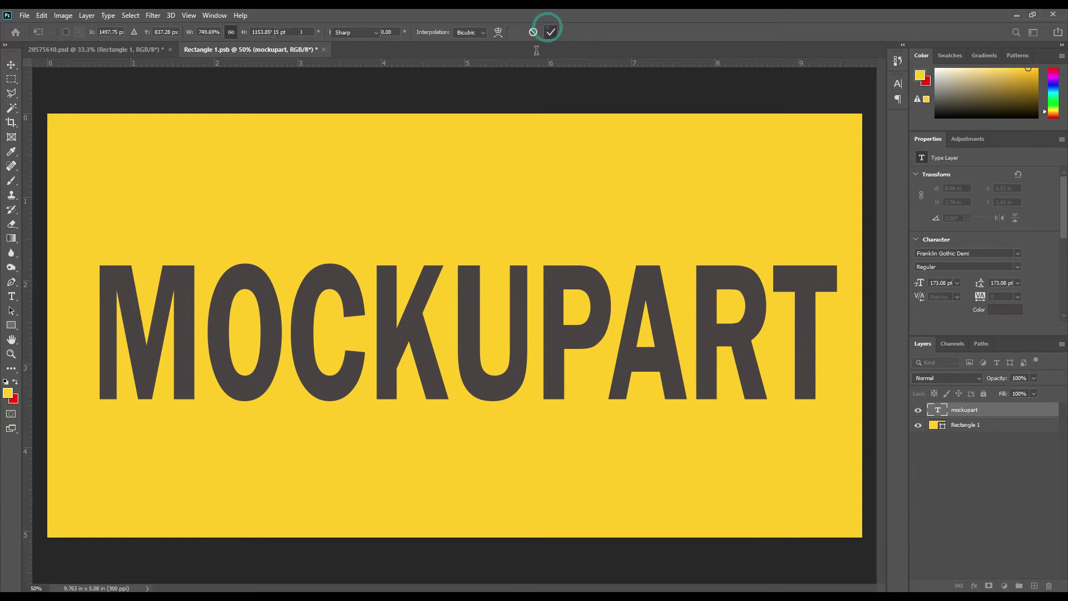
- Centre MOCKUPART horizontally, aligning to the canvas
left_click(16, 64)
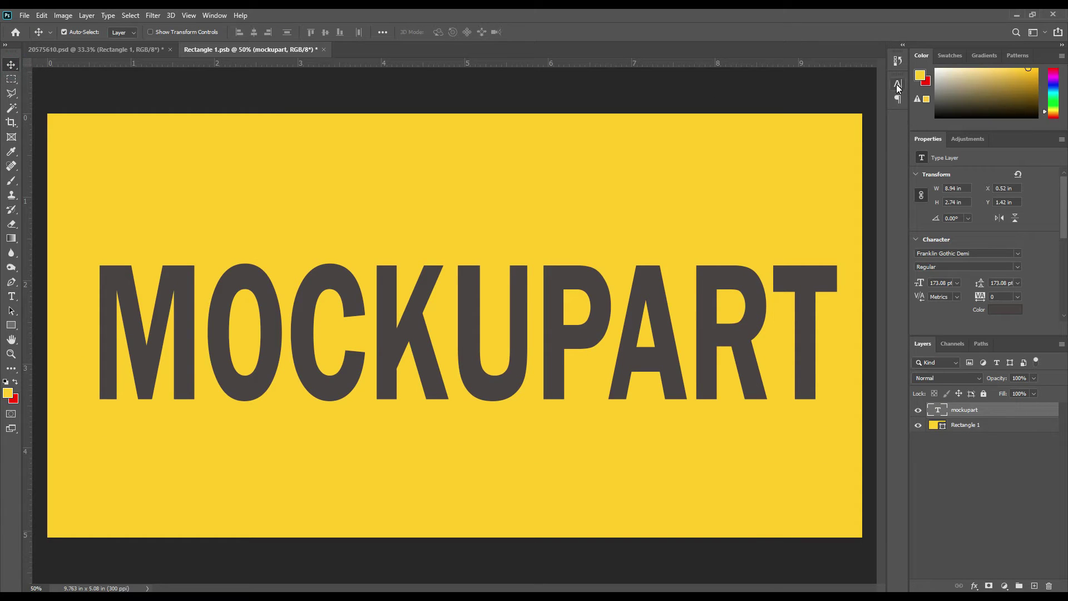
left_click(383, 32)
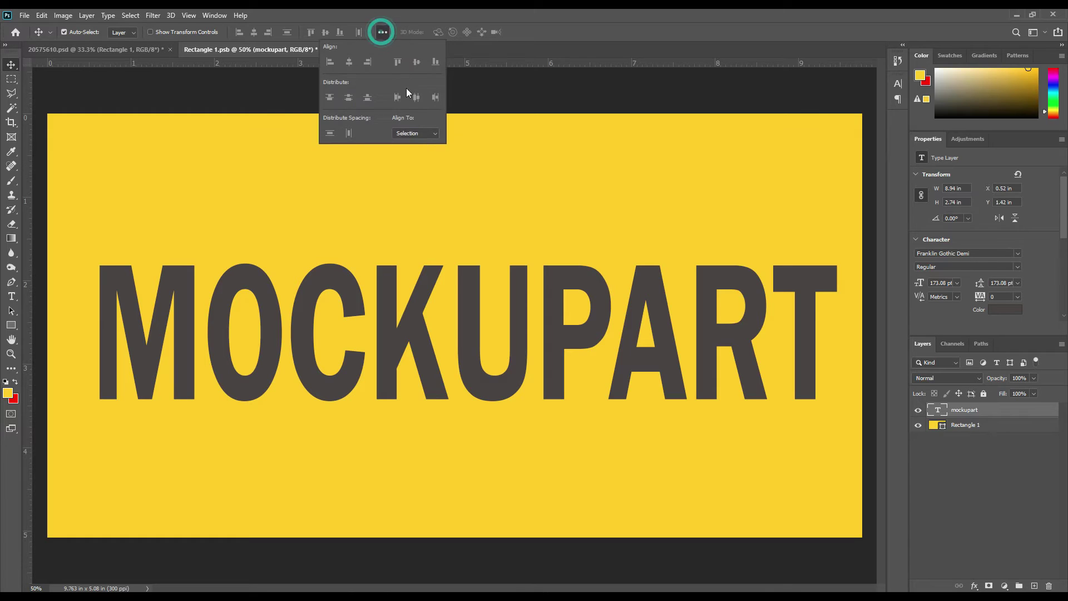
left_click(418, 153)
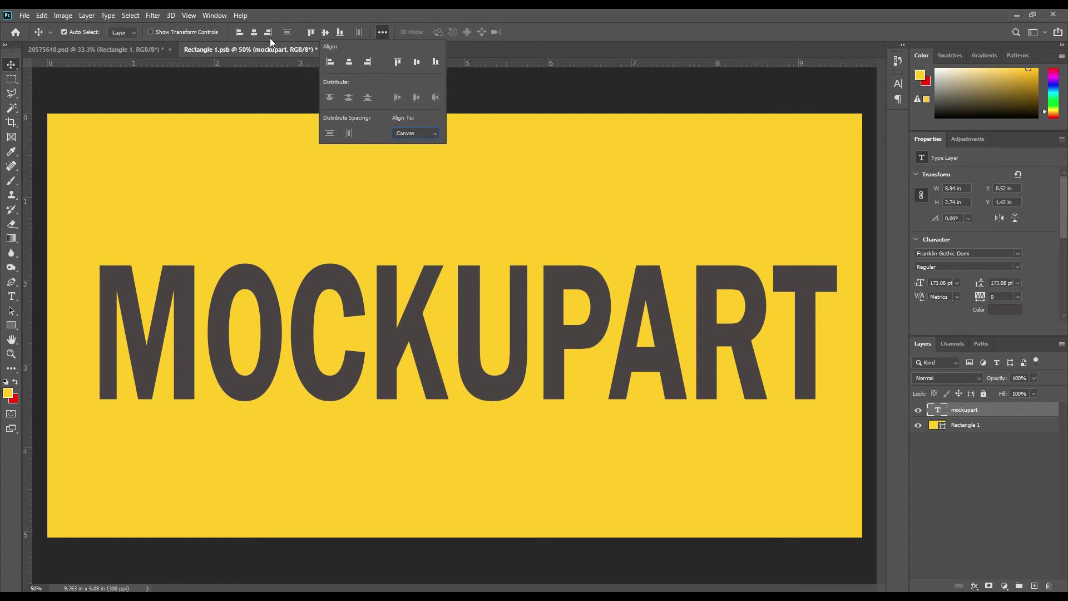
left_click(255, 32)
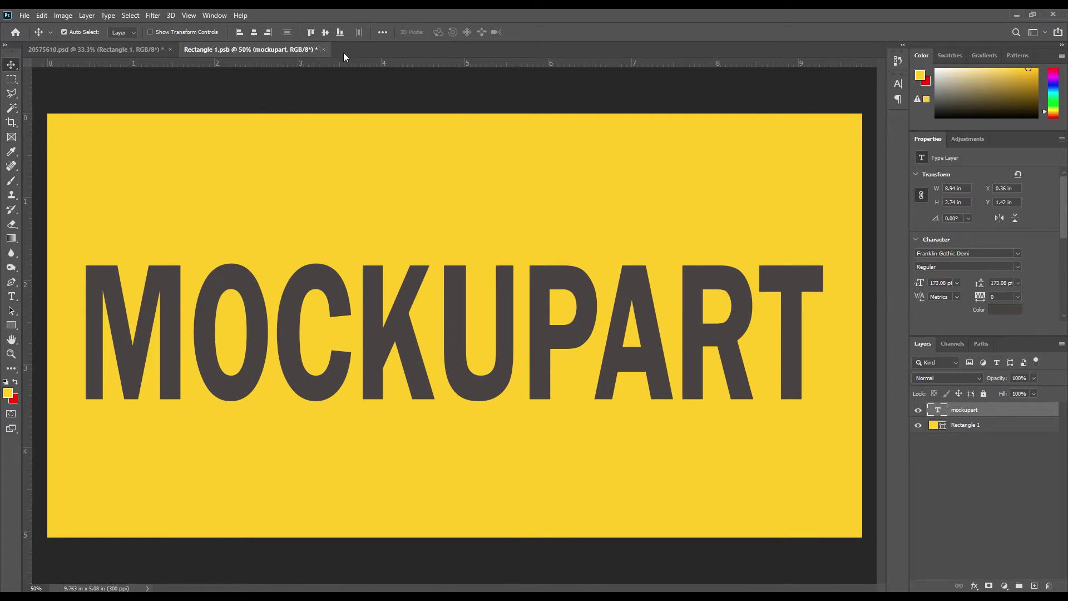
- Hide the Rectangle 1 layer, make the text colour #ffffff, and save the document
left_click(918, 425)
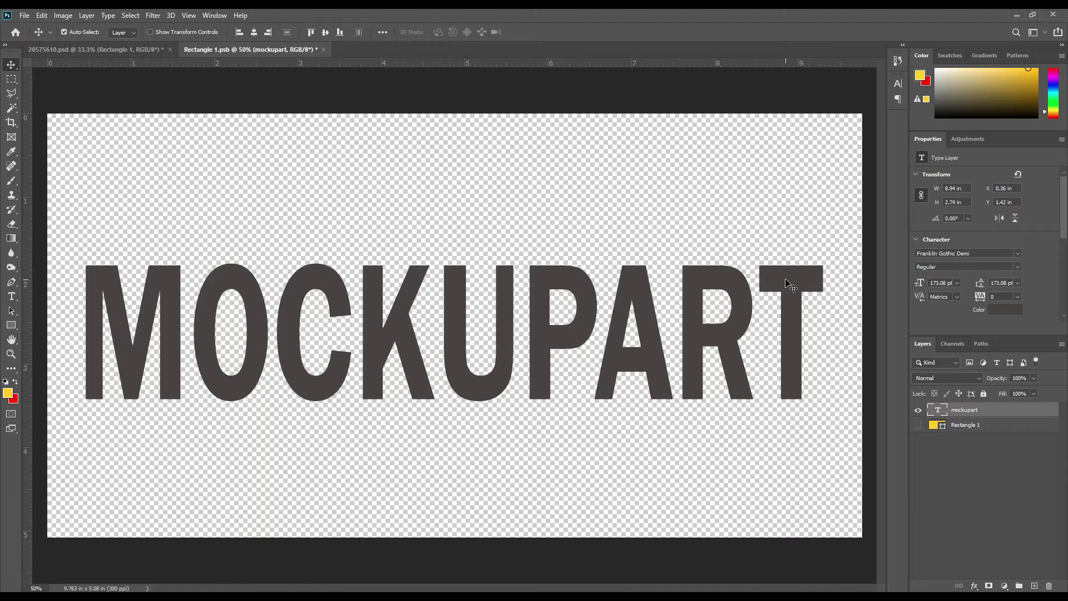
left_click(1010, 306)
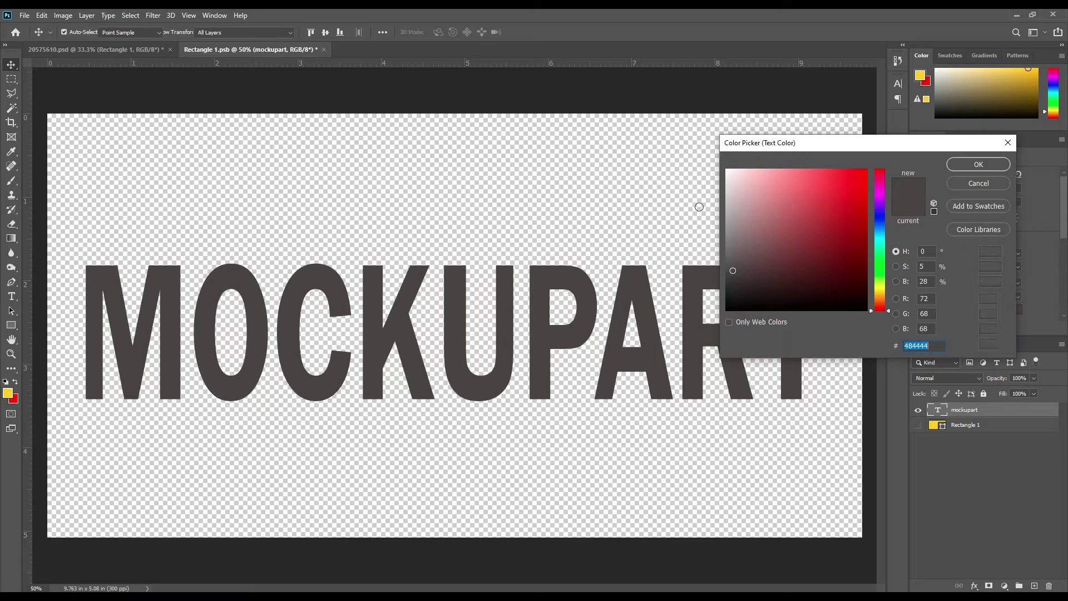
left_click(677, 160)
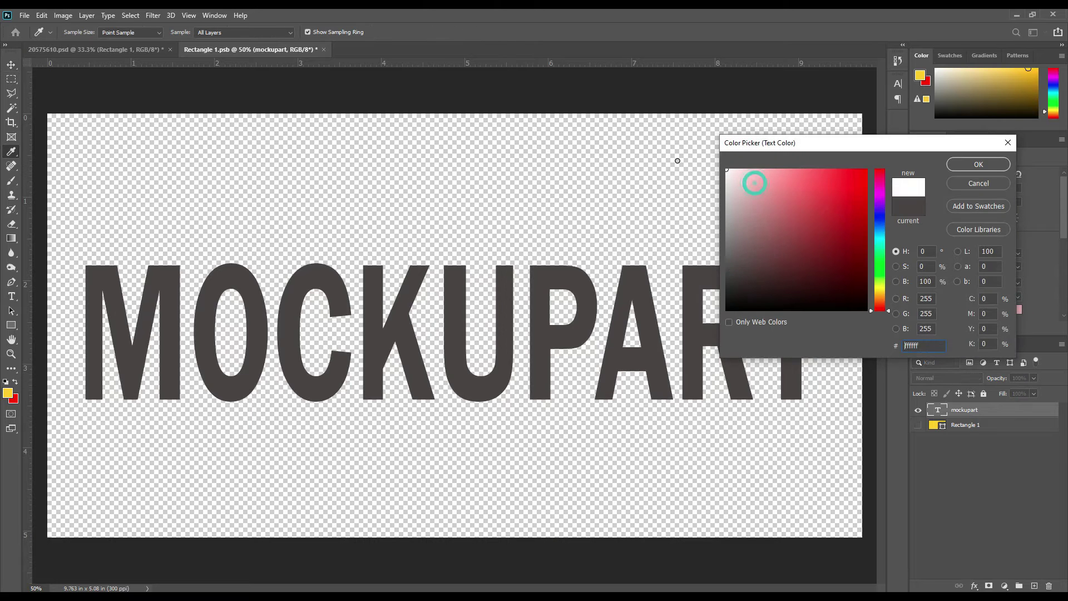
left_click(979, 164)
left_click(24, 15)
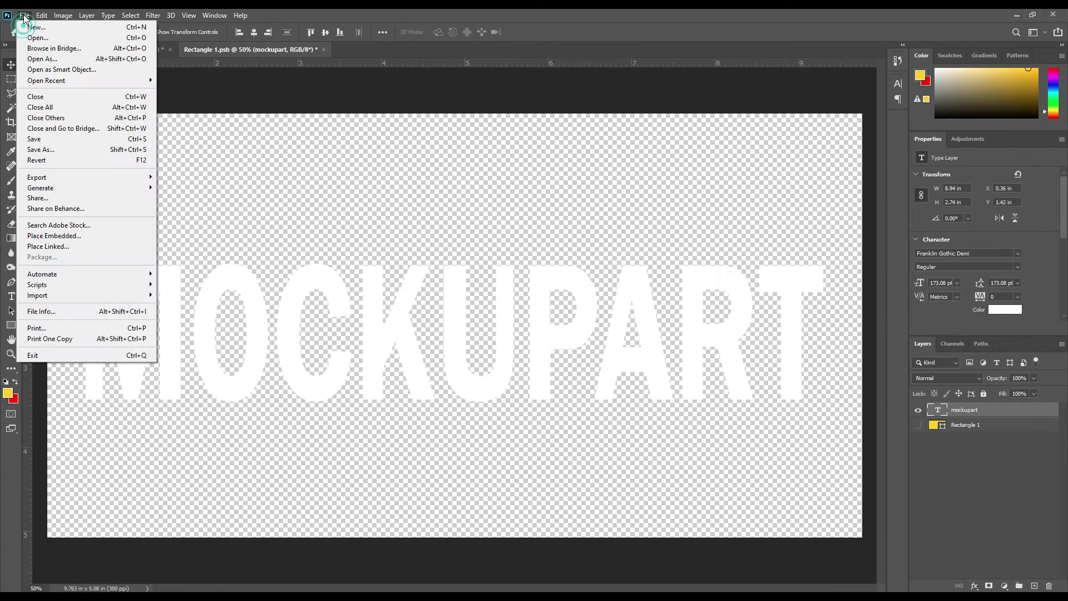
left_click(48, 141)
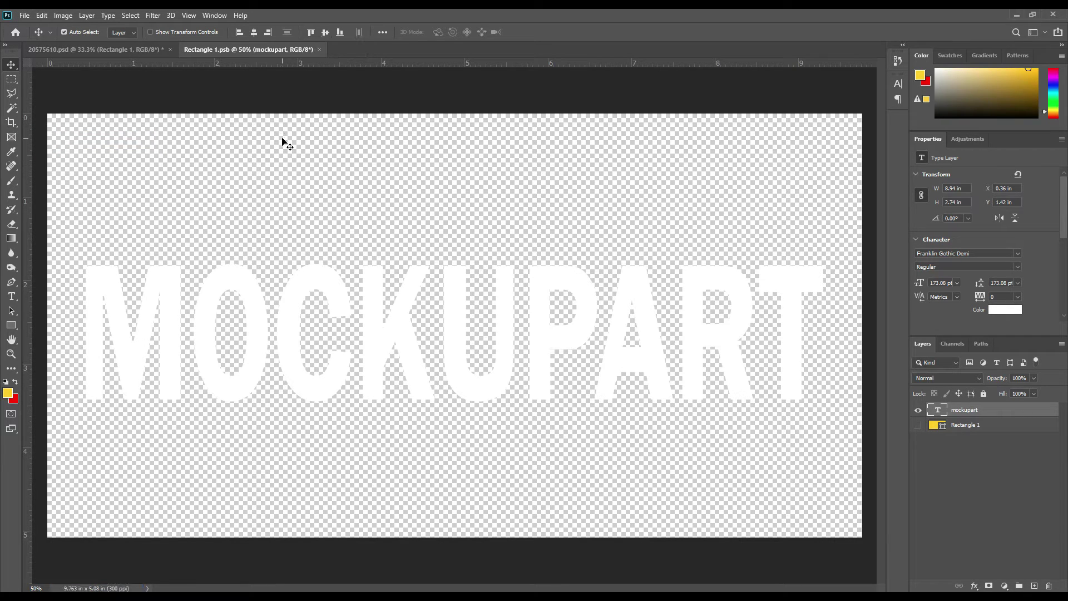
- In 20575610.psd, duplicate Rectangle 1 with 0% fill and a red colour label
left_click(122, 48)
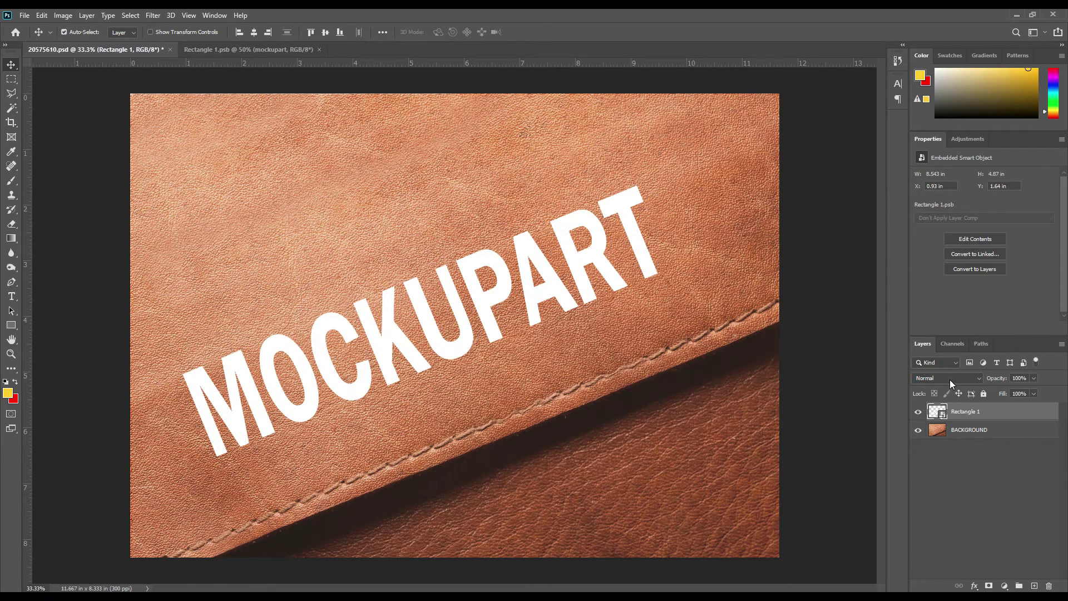
key("ctrl+j")
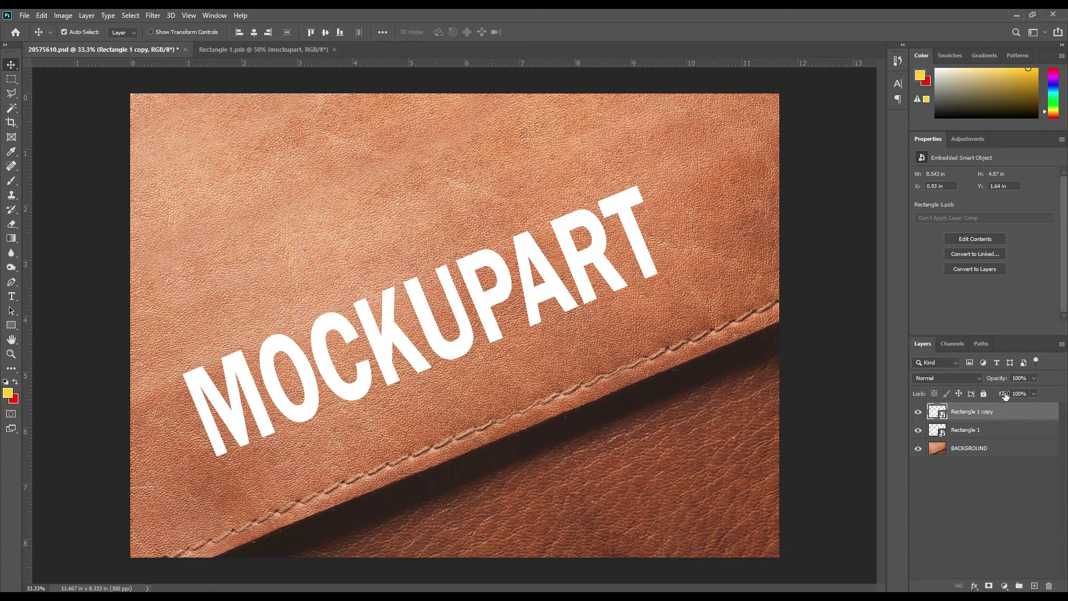
left_click_drag(1004, 395, 942, 399)
left_click_drag(1006, 382, 922, 381)
right_click(978, 410)
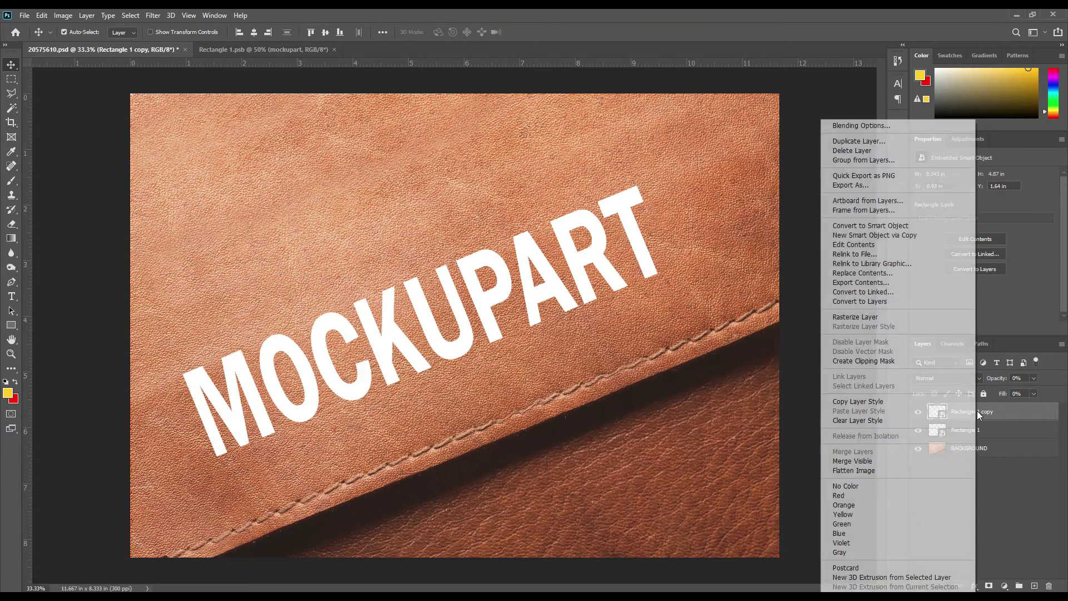
left_click(853, 498)
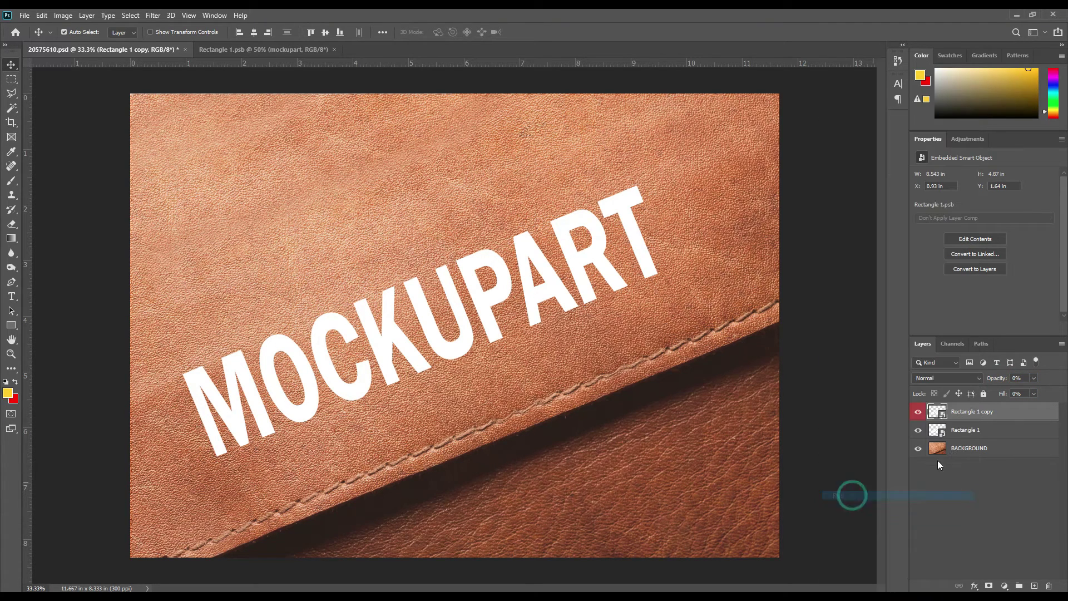
- Group Rectangle 1 and BACKGROUND into Group 1, expand it, and select Rectangle 1
left_click(966, 429)
left_click(987, 452, "shift")
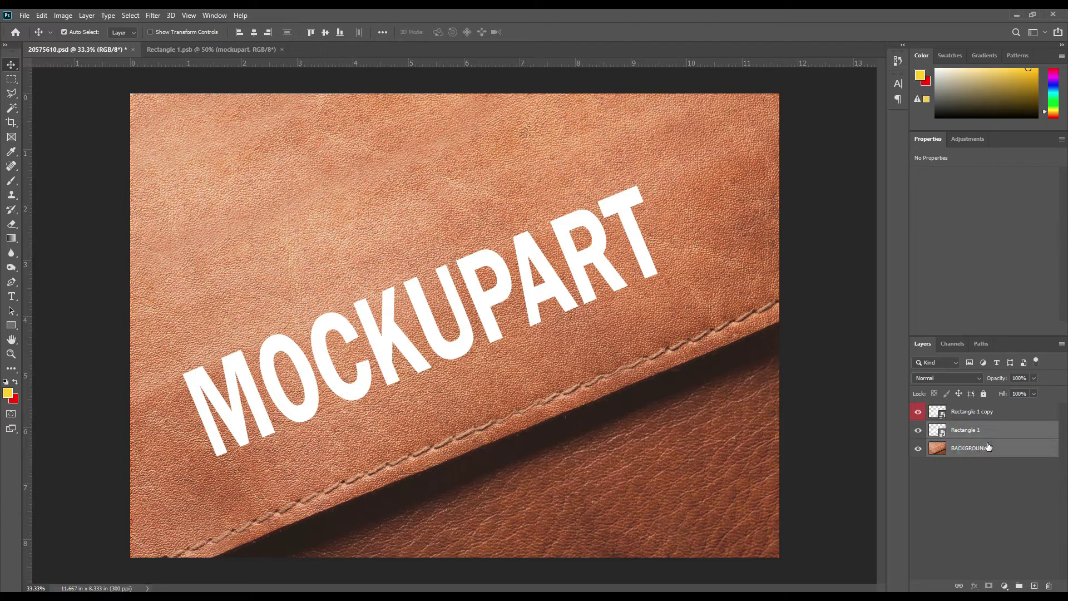
left_click_drag(987, 452, 1018, 586)
right_click(980, 429)
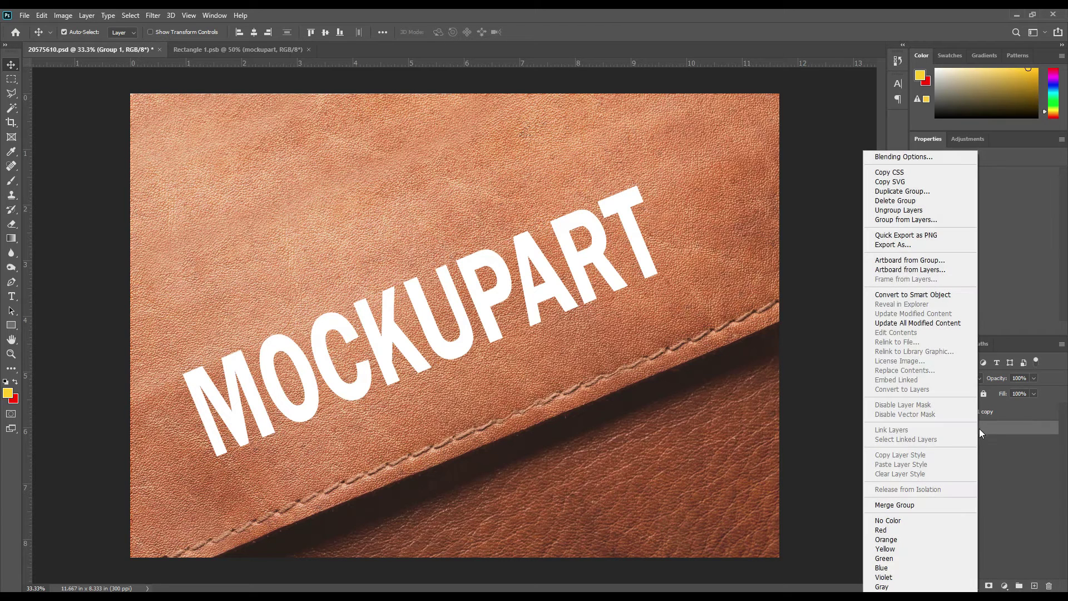
left_click(987, 428)
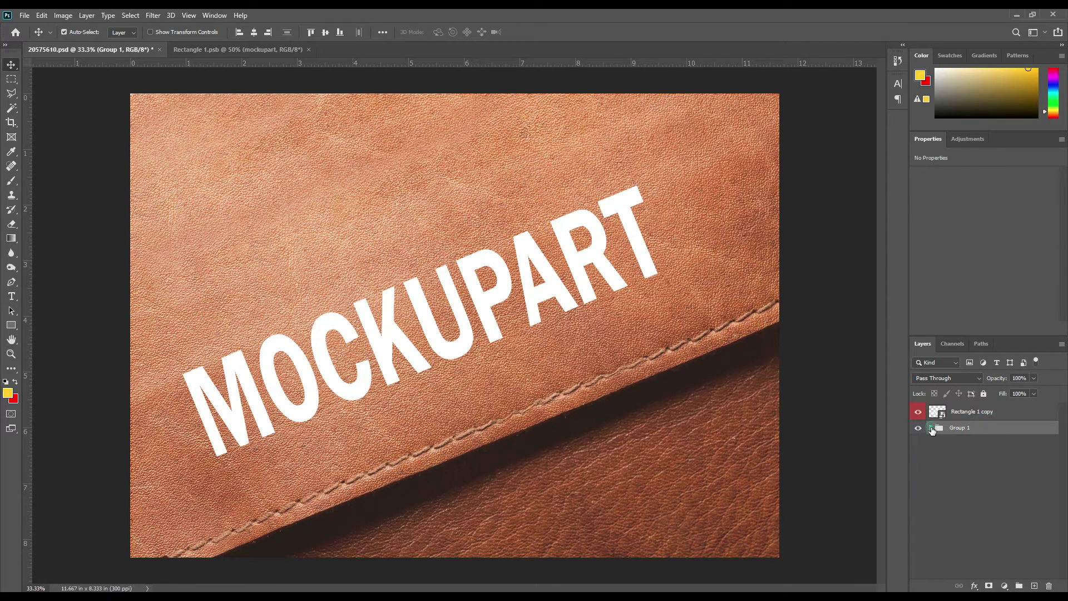
left_click(932, 427)
left_click(986, 450)
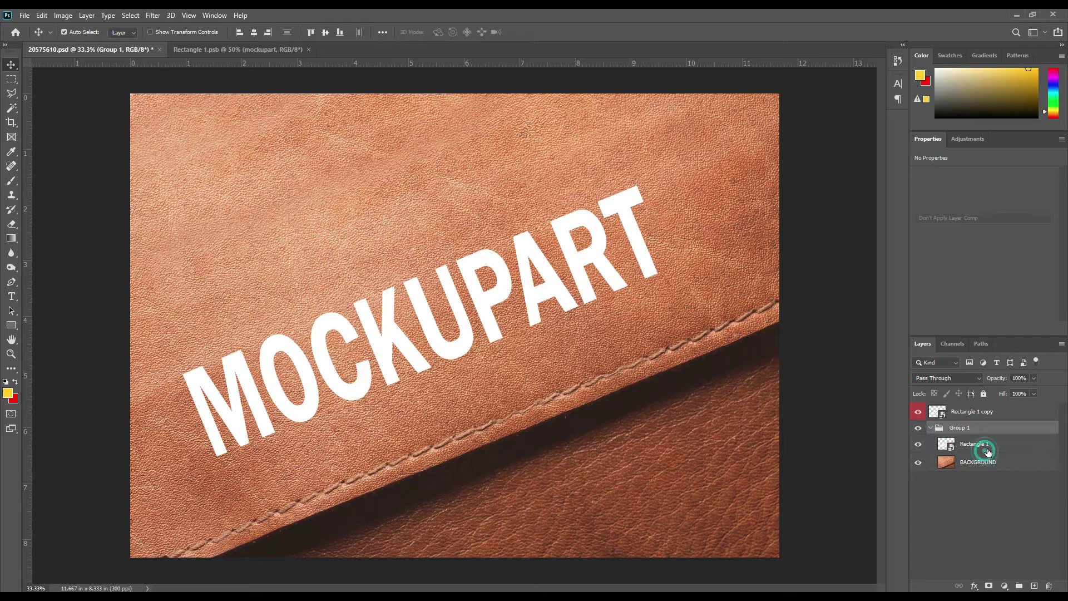
left_click(961, 380)
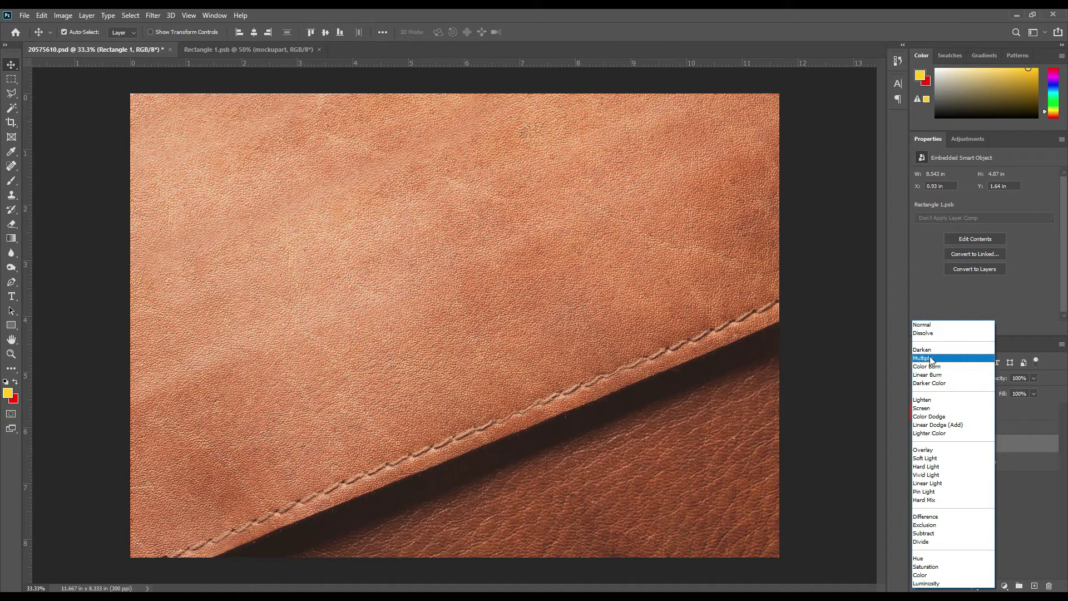
- Set Rectangle 1 to Multiply blending and bring up the fx effects list
left_click(931, 359)
left_click(974, 585)
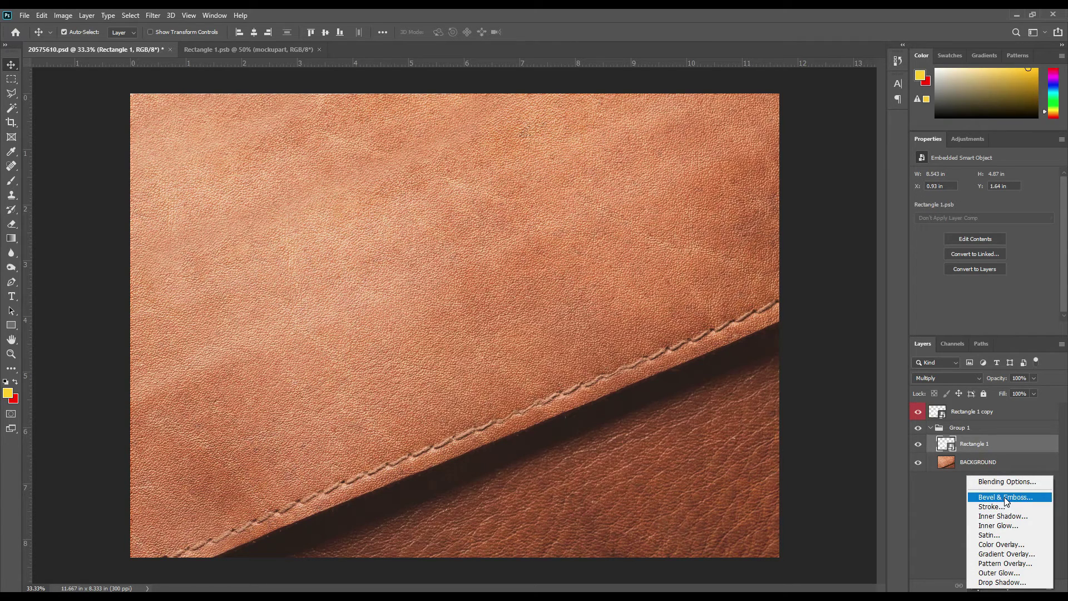
- Add Bevel & Emboss: shadow opacity 81%, highlight opacity 73%, size 10 px, direction Up
left_click(1006, 499)
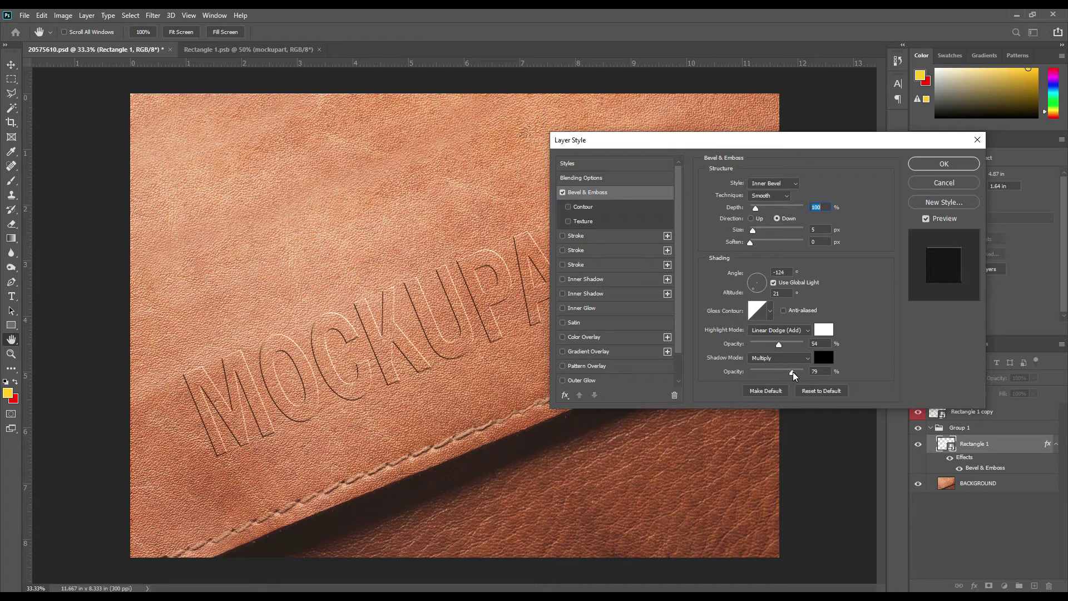
left_click_drag(792, 371, 793, 372)
left_click(789, 344)
left_click_drag(751, 230, 757, 232)
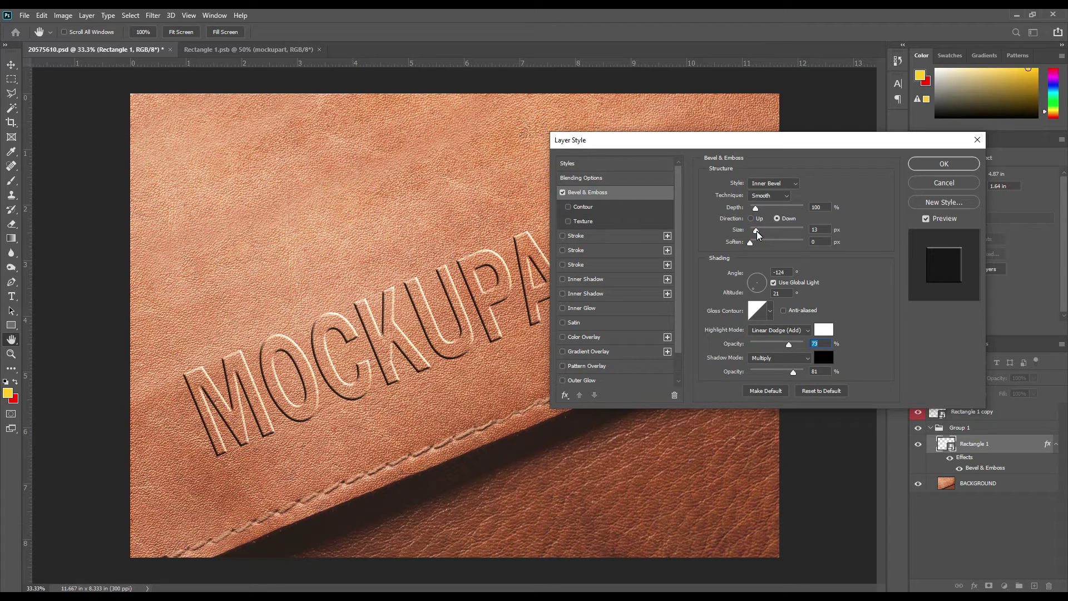
left_click_drag(756, 232, 756, 231)
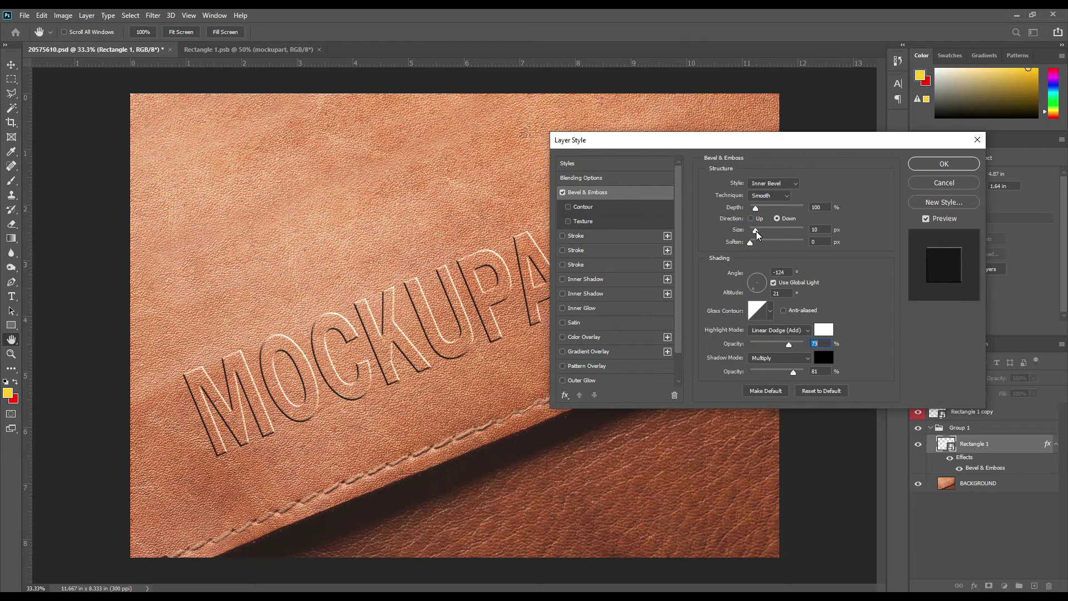
left_click(756, 232)
left_click(754, 222)
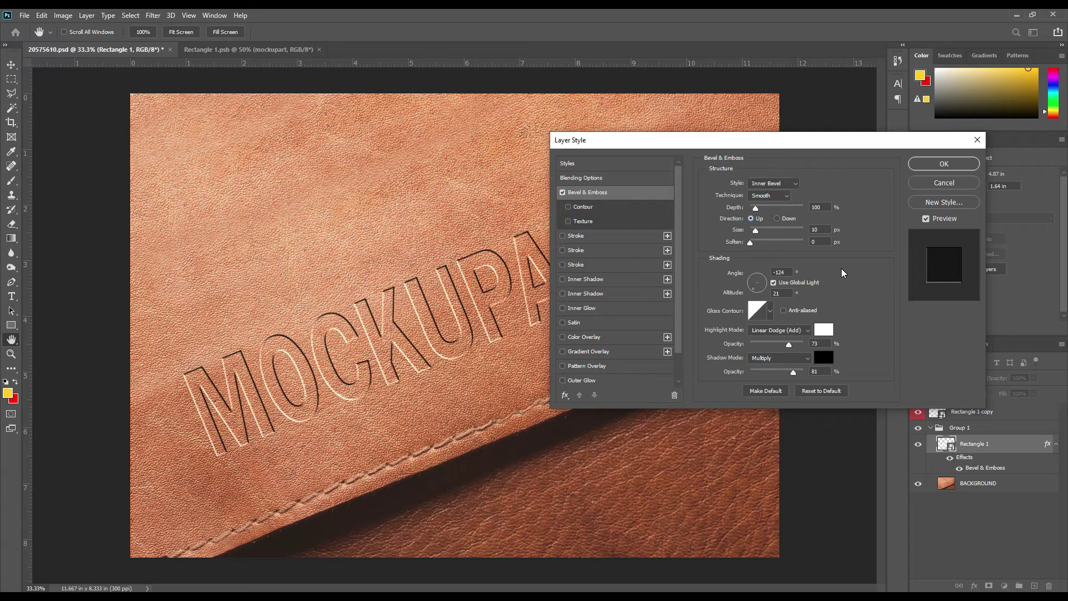
- Enable Inner Shadow with Use Global Light off, 19 px distance and a 70° angle
left_click(561, 279)
left_click(600, 281)
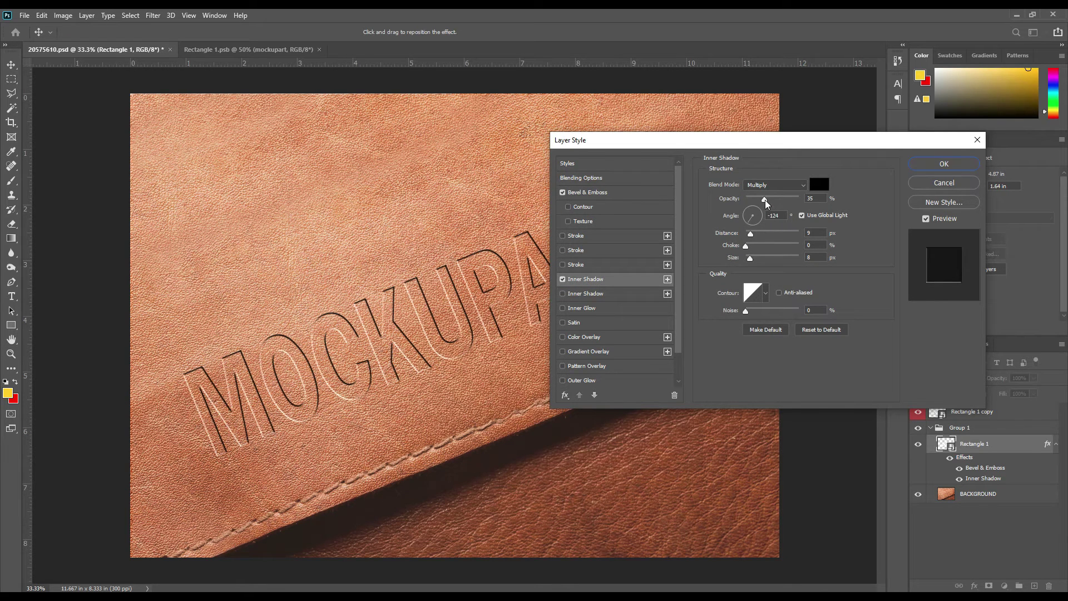
left_click_drag(764, 202, 778, 199)
left_click_drag(751, 235, 759, 238)
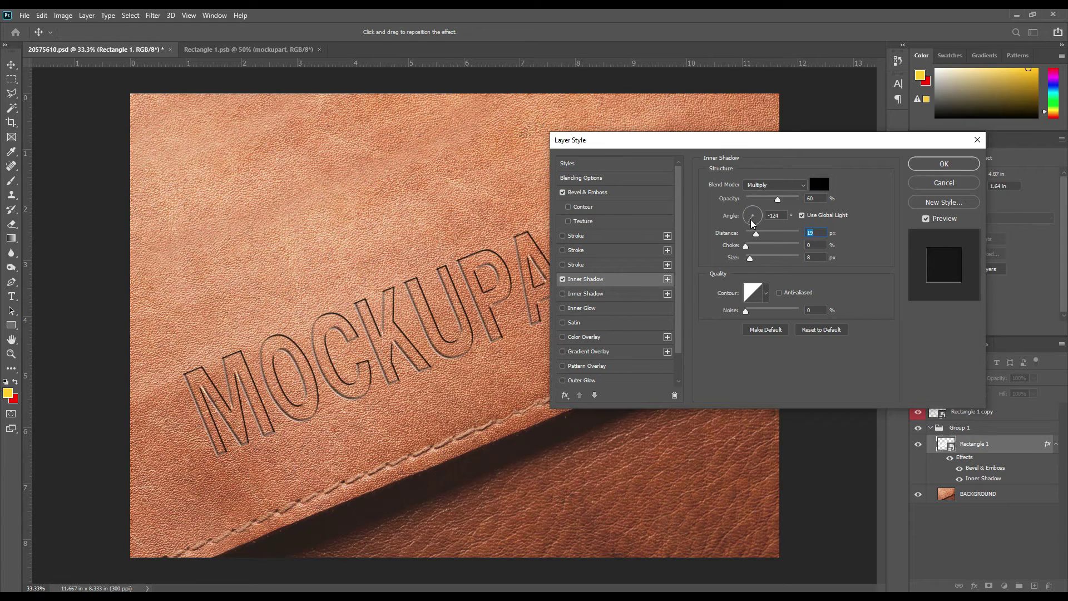
left_click(801, 216)
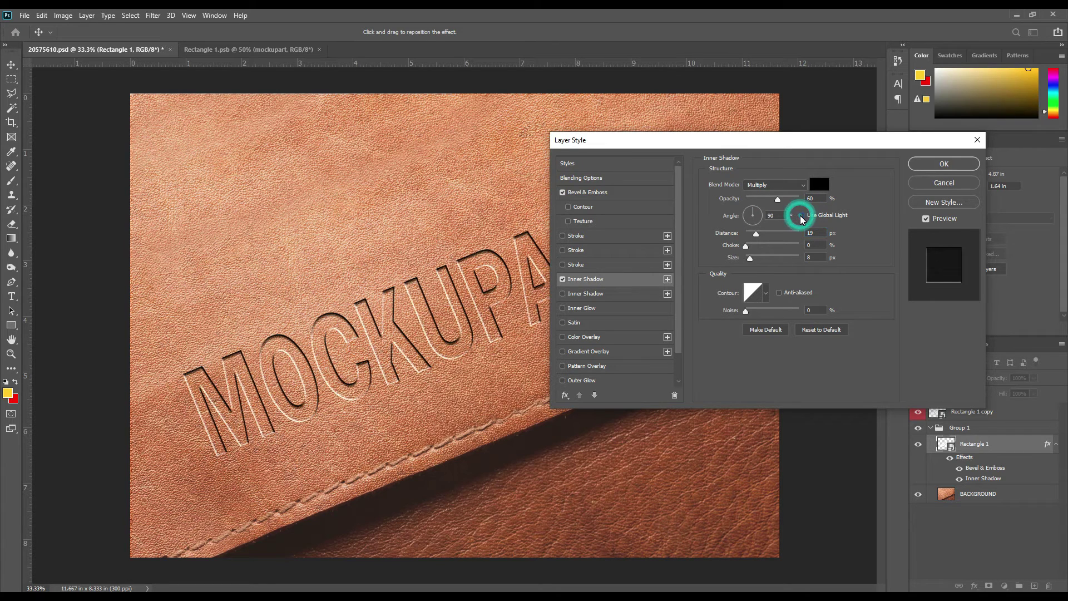
left_click_drag(750, 214, 751, 218)
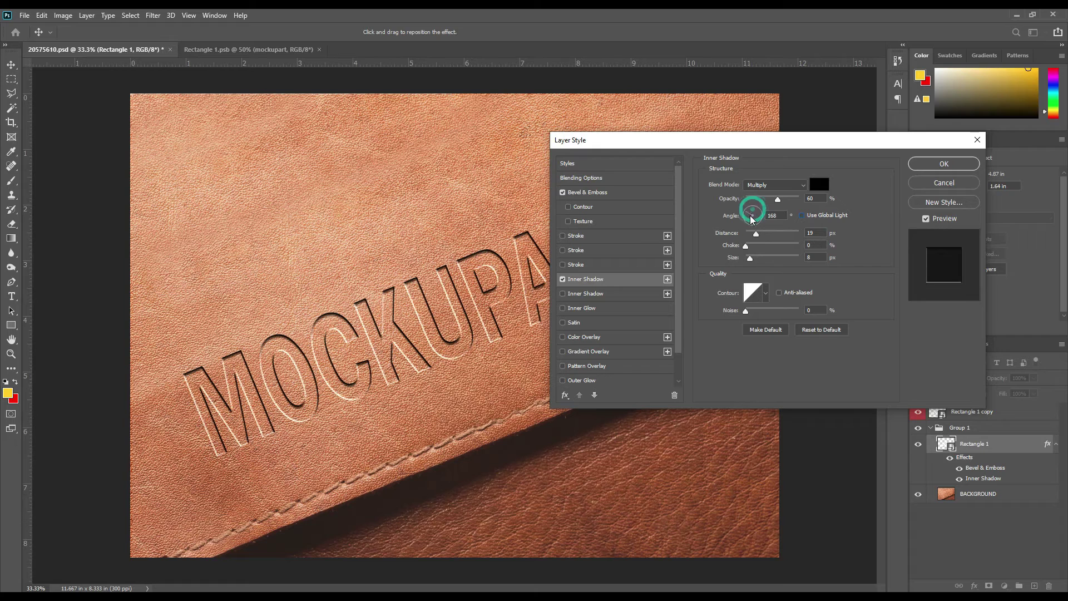
left_click(751, 221)
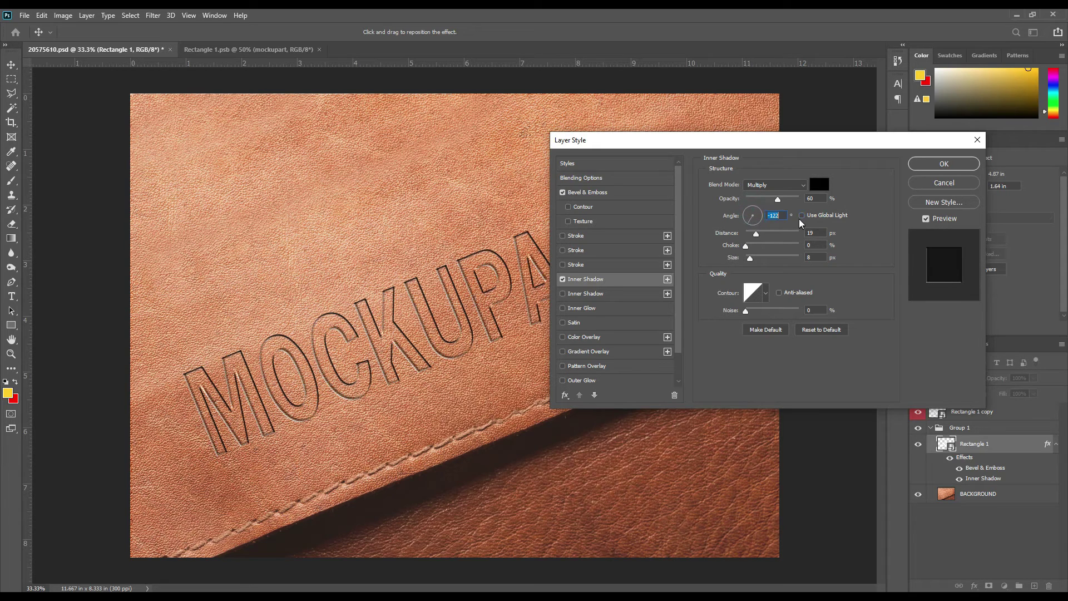
left_click(753, 217)
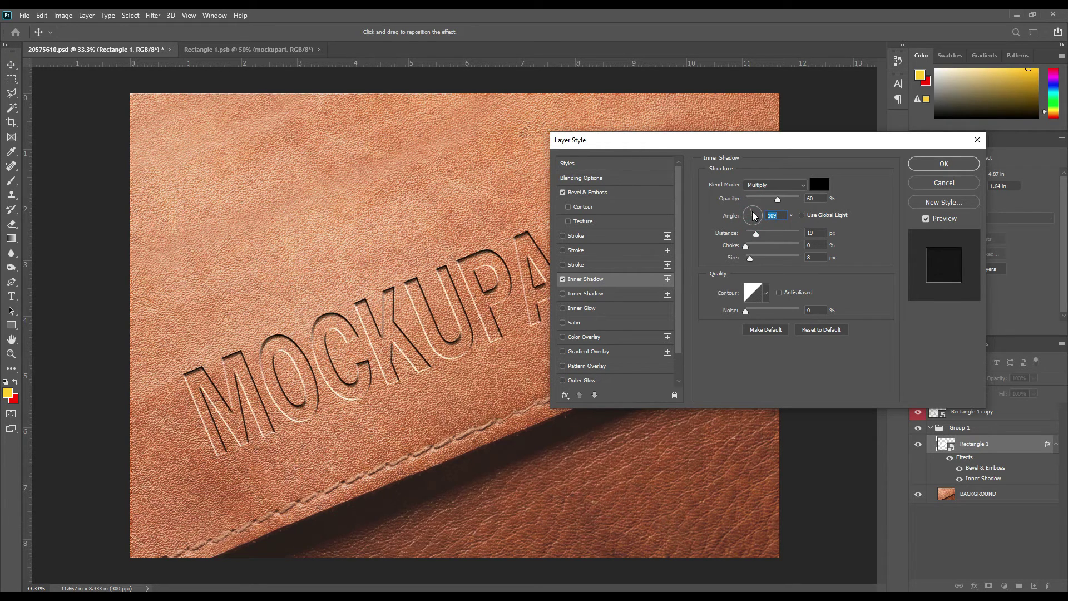
left_click(755, 215)
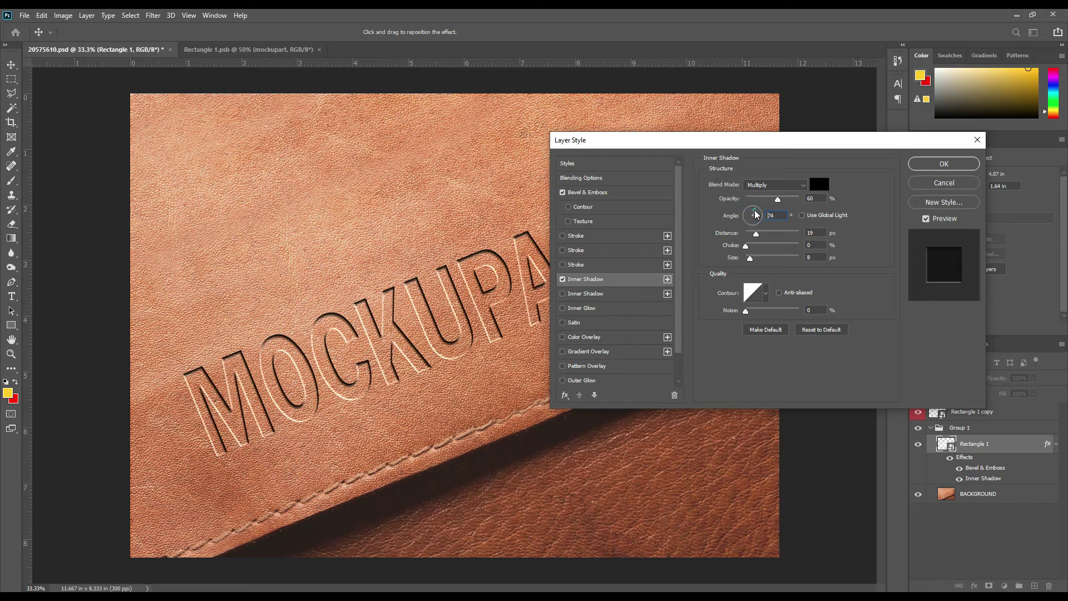
left_click(755, 214)
- Set the inner shadow to 38 px size, Overlay blend mode and 82% opacity
left_click_drag(747, 257, 757, 260)
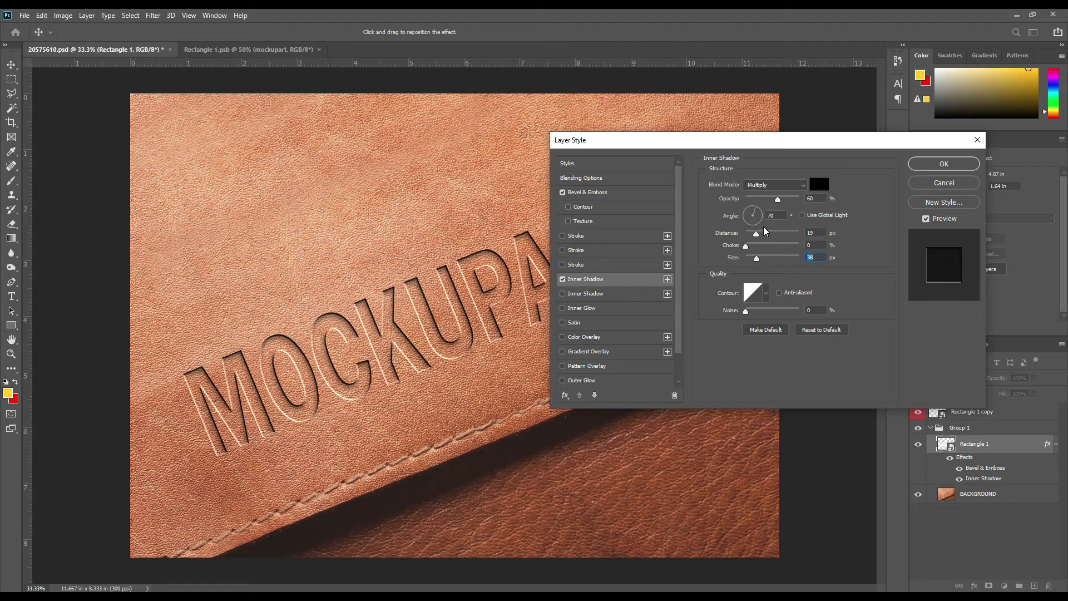
left_click_drag(777, 200, 763, 202)
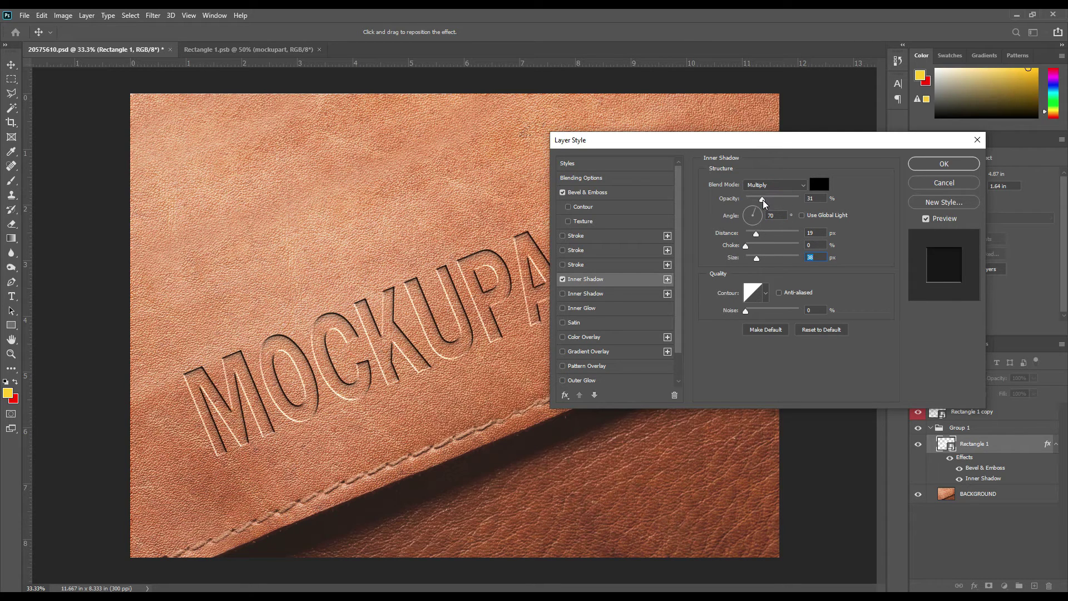
left_click(777, 185)
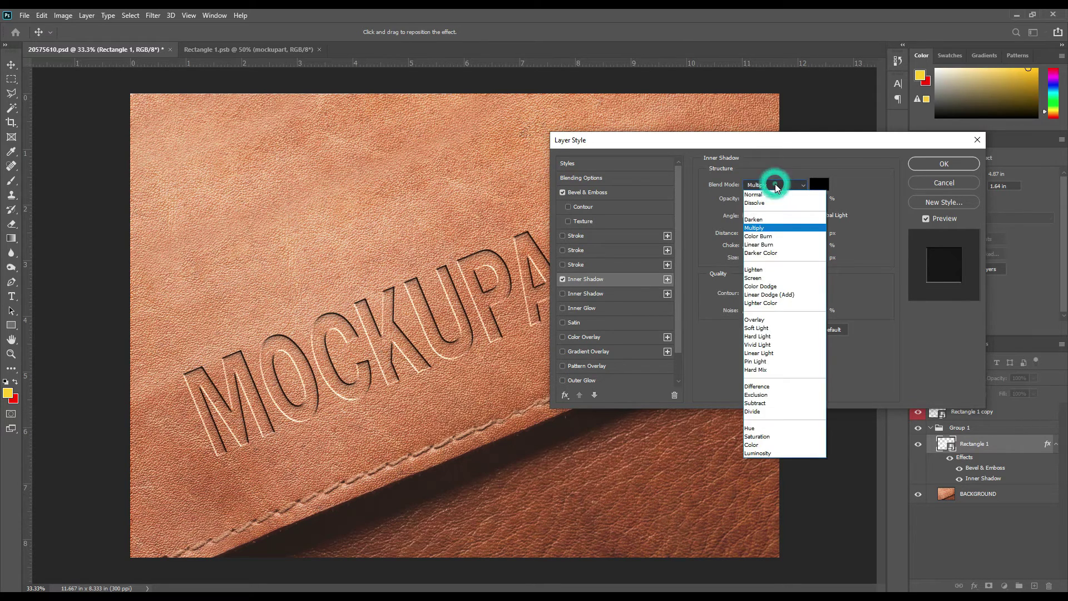
left_click(768, 320)
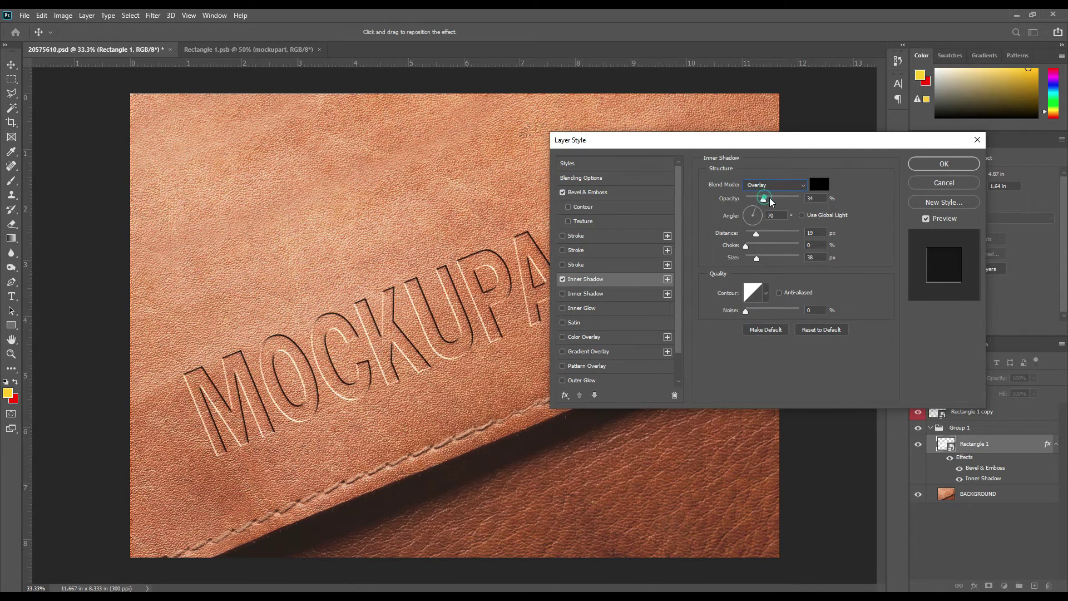
mouse_move(763, 199)
left_mouse_down()
mouse_move(796, 206)
mouse_move(789, 200)
left_mouse_up()
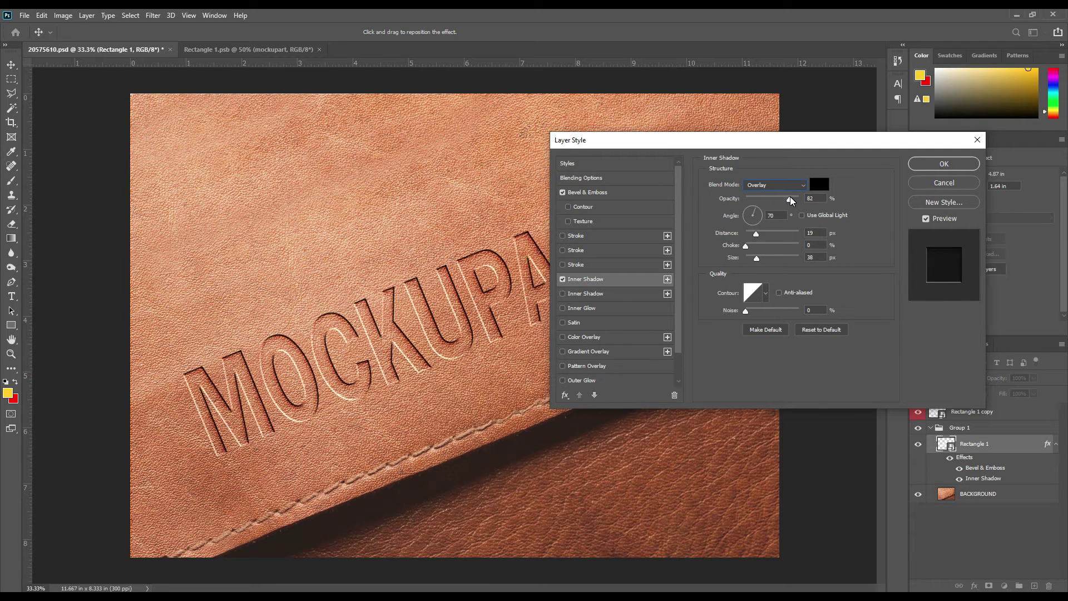
left_click(790, 200)
- Raise the Bevel & Emboss Soften value on Rectangle 1 to 4 px
left_click(608, 194)
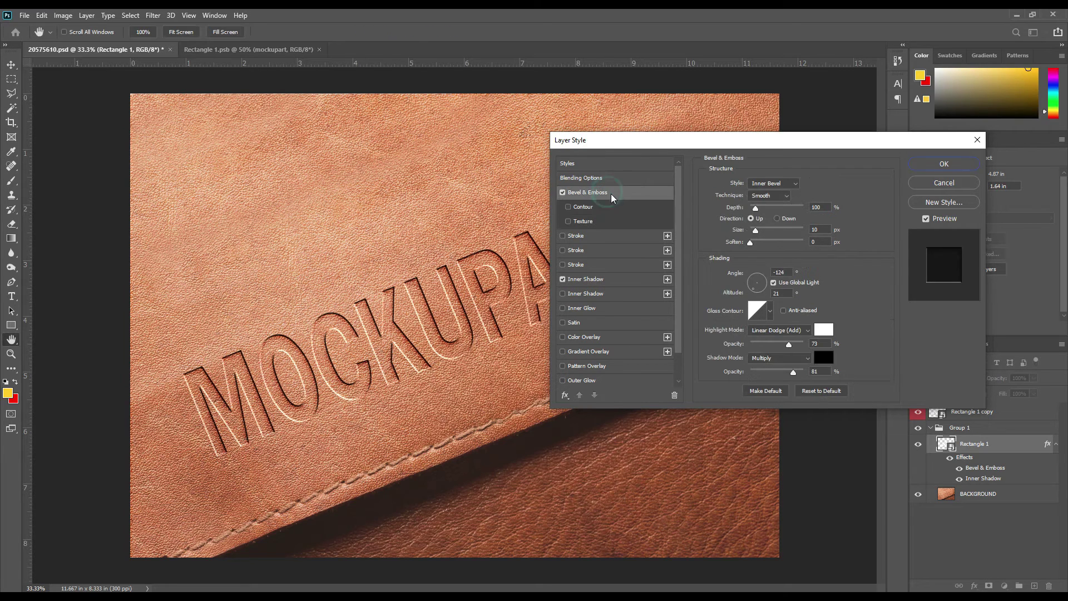
left_click(761, 239)
scroll(603, 374, "down", 2)
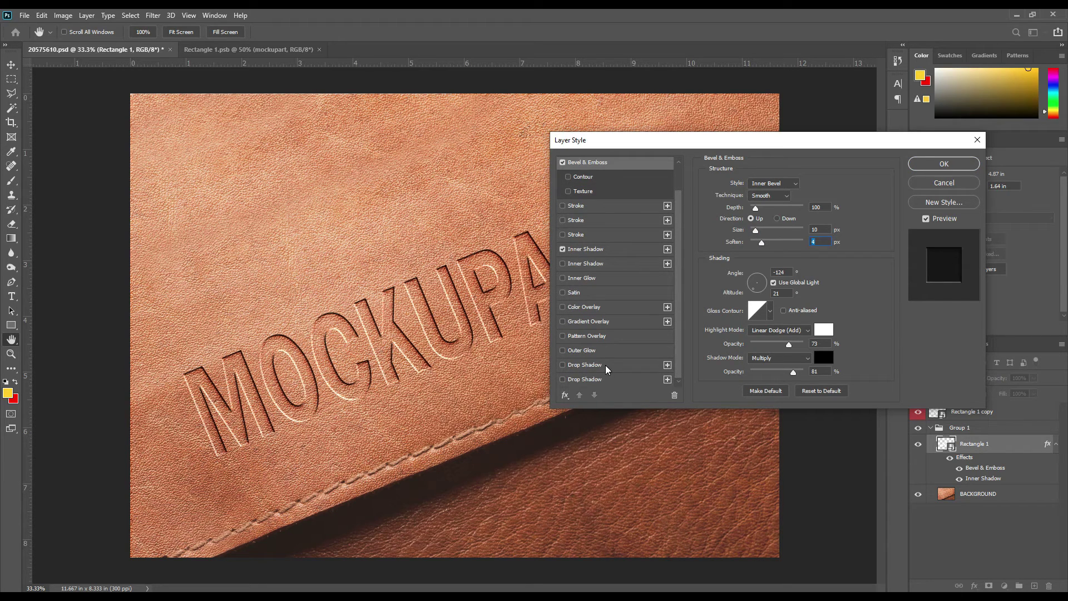
- Add a Drop Shadow with its own angle, 13 px distance and 27 px size
left_click(596, 368)
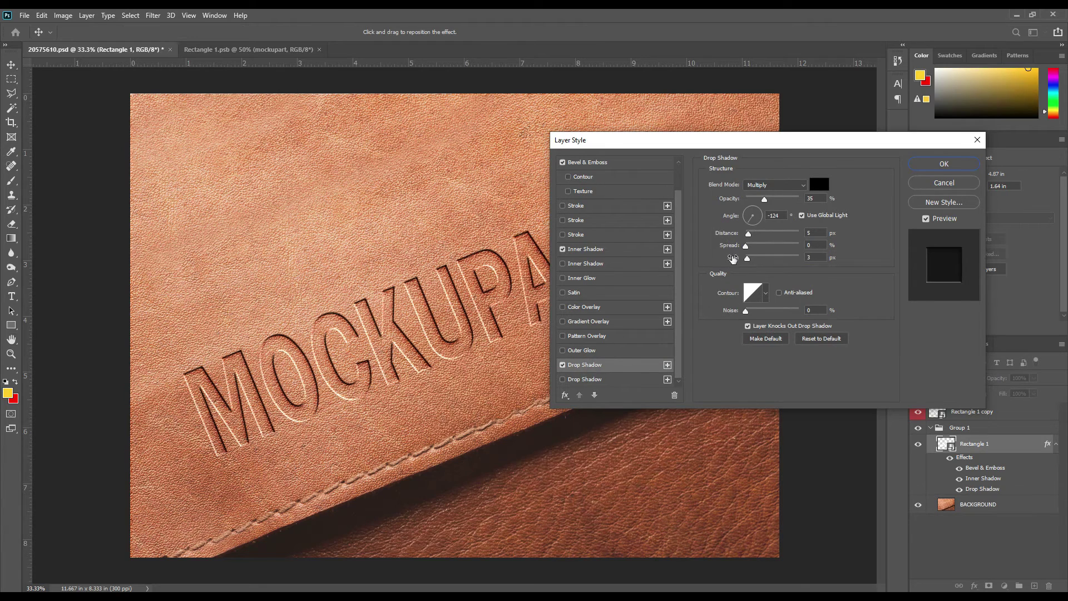
left_click(802, 219)
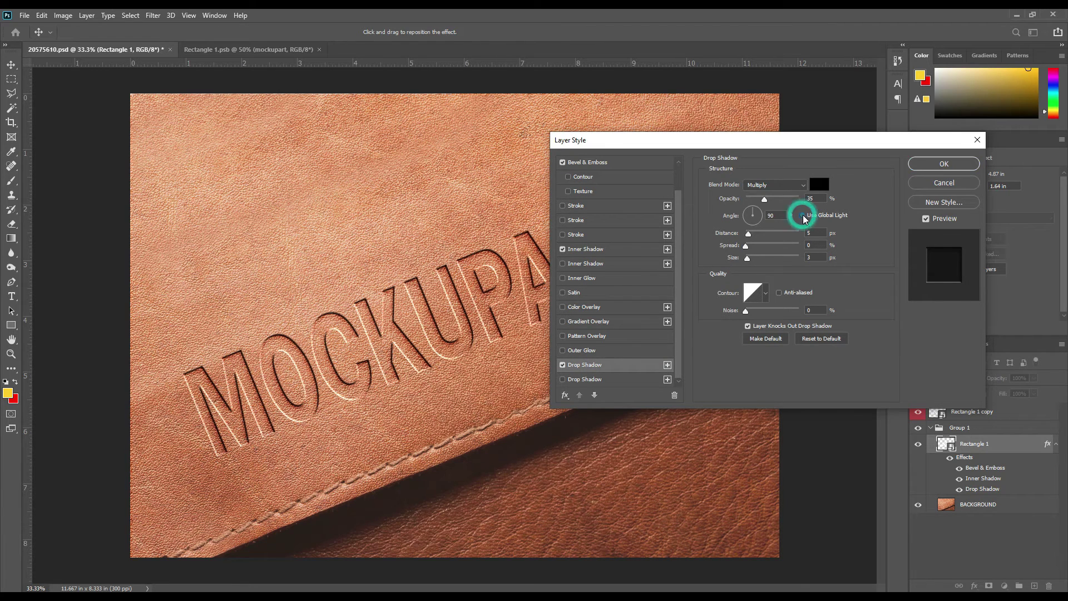
left_click(751, 217)
left_click_drag(751, 219, 754, 237)
left_click(754, 238)
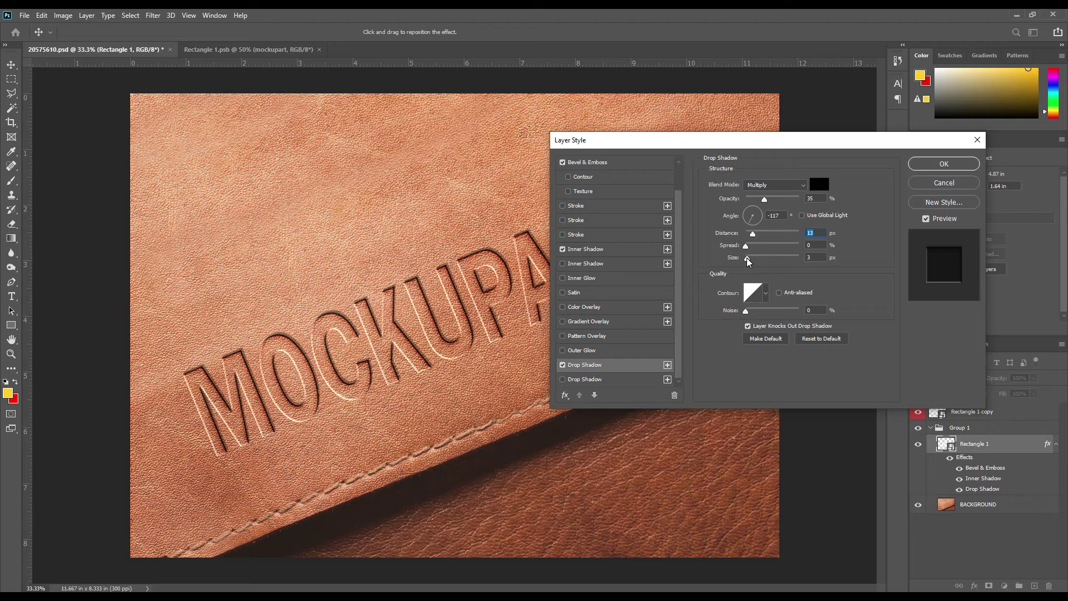
left_click_drag(747, 257, 754, 261)
- Change the drop shadow blend mode from Color Burn to Linear Burn
left_click(778, 184)
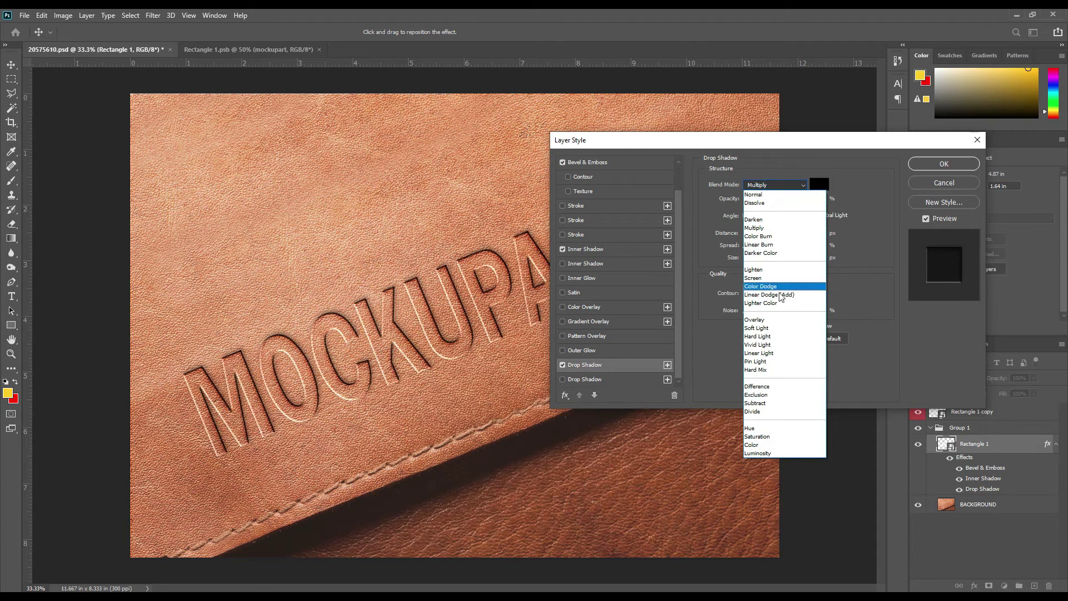
left_click(766, 238)
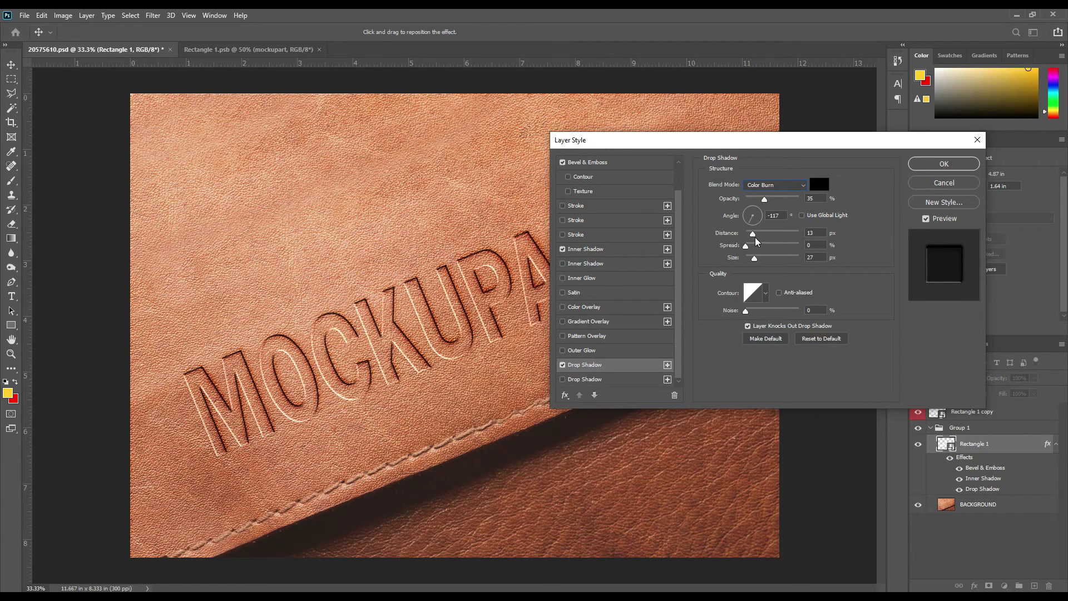
left_click(772, 187)
left_click(773, 246)
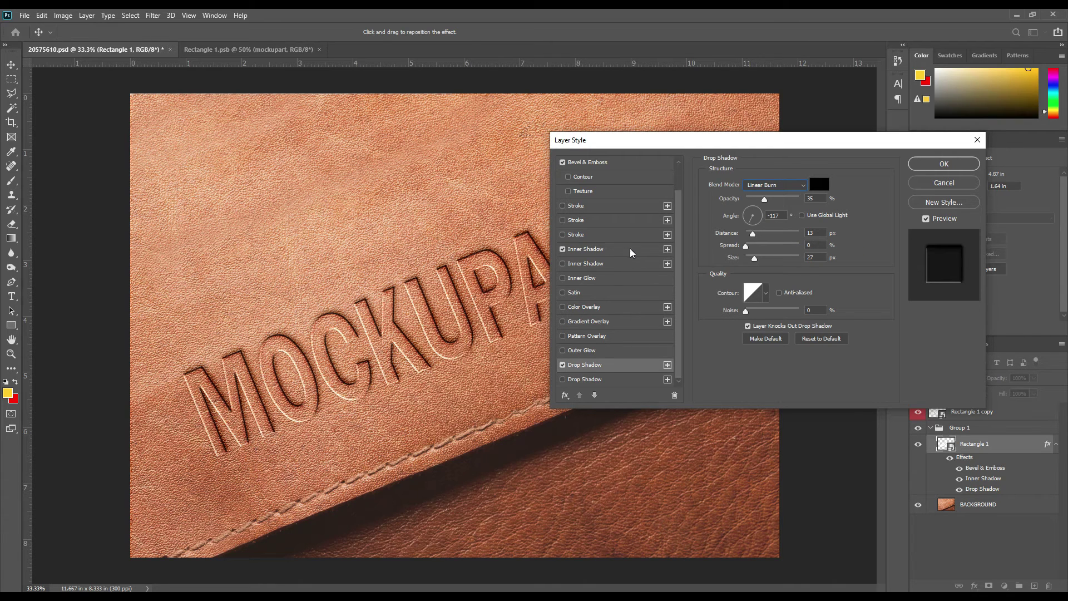
- Add a second Inner Shadow with 69 px distance, 111 px size and 34% opacity, then apply
left_click(665, 249)
left_click(608, 262)
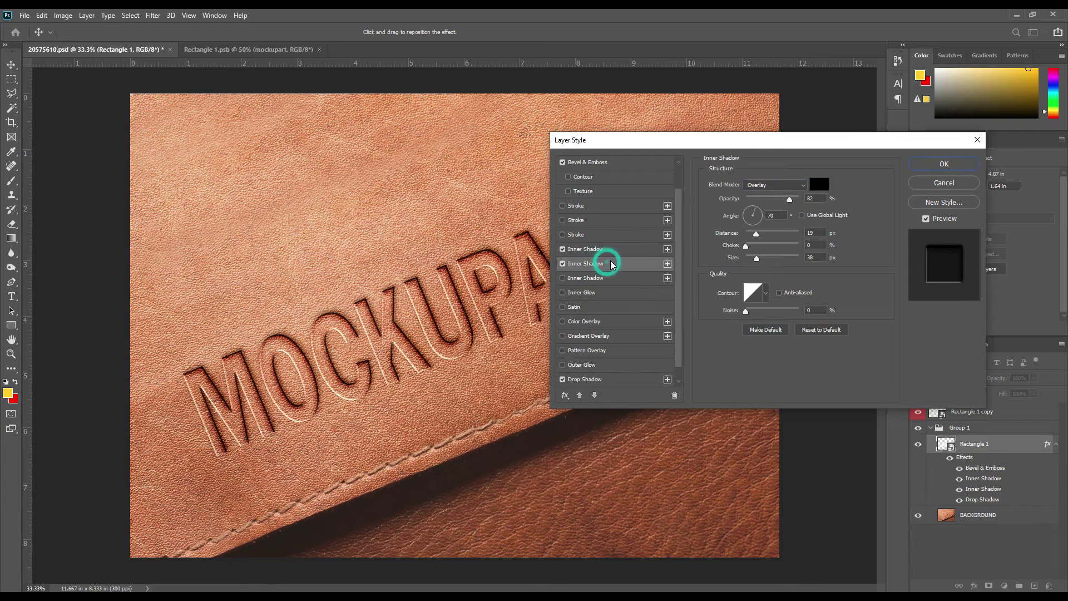
mouse_move(756, 234)
left_mouse_down()
mouse_move(779, 238)
mouse_move(772, 258)
left_mouse_up()
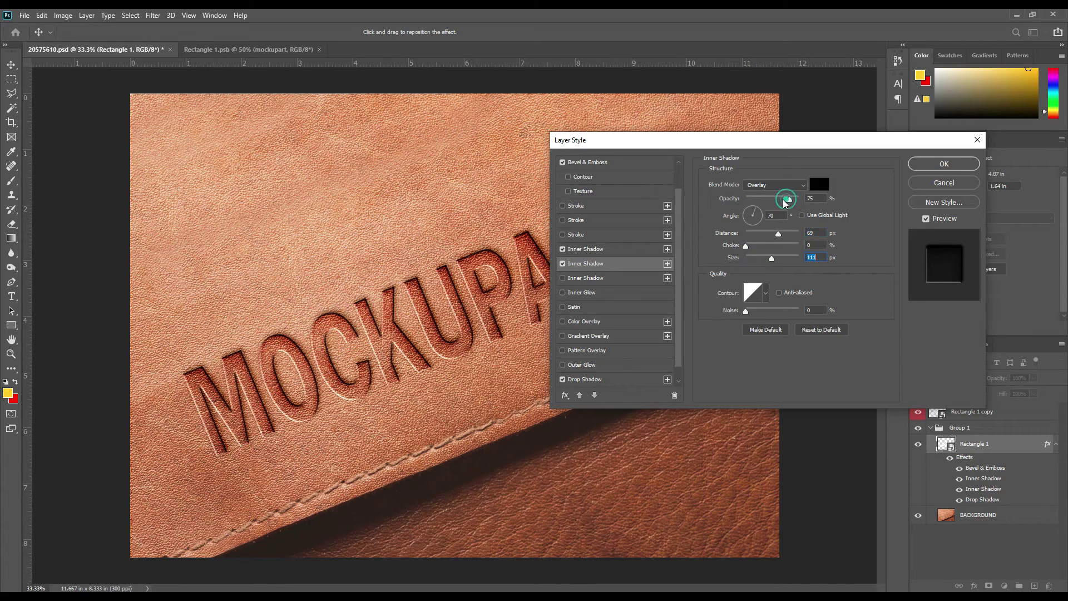
left_click_drag(789, 200, 767, 205)
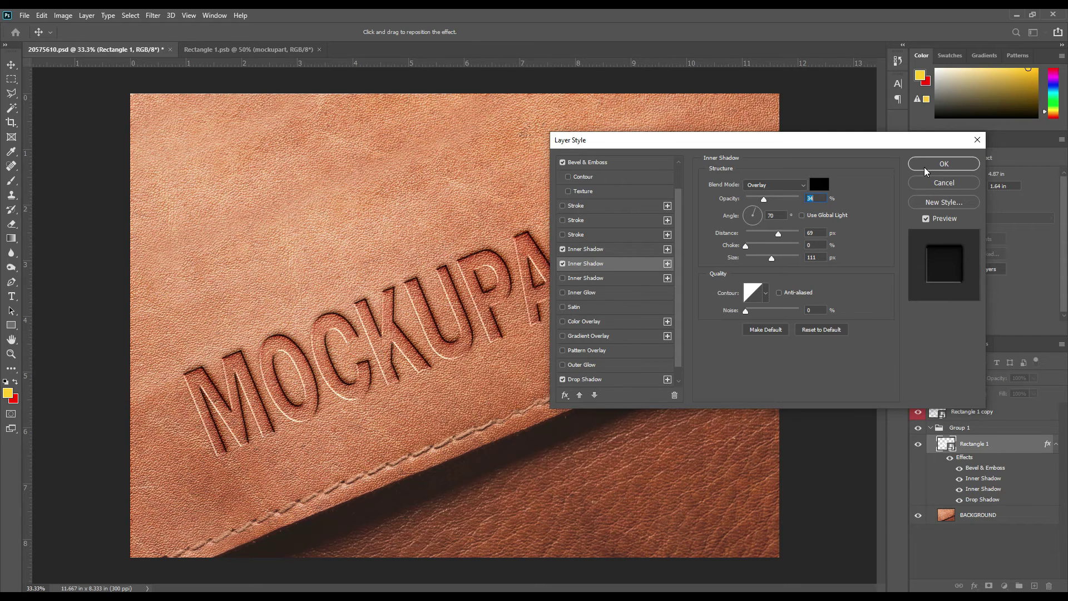
left_click(924, 168)
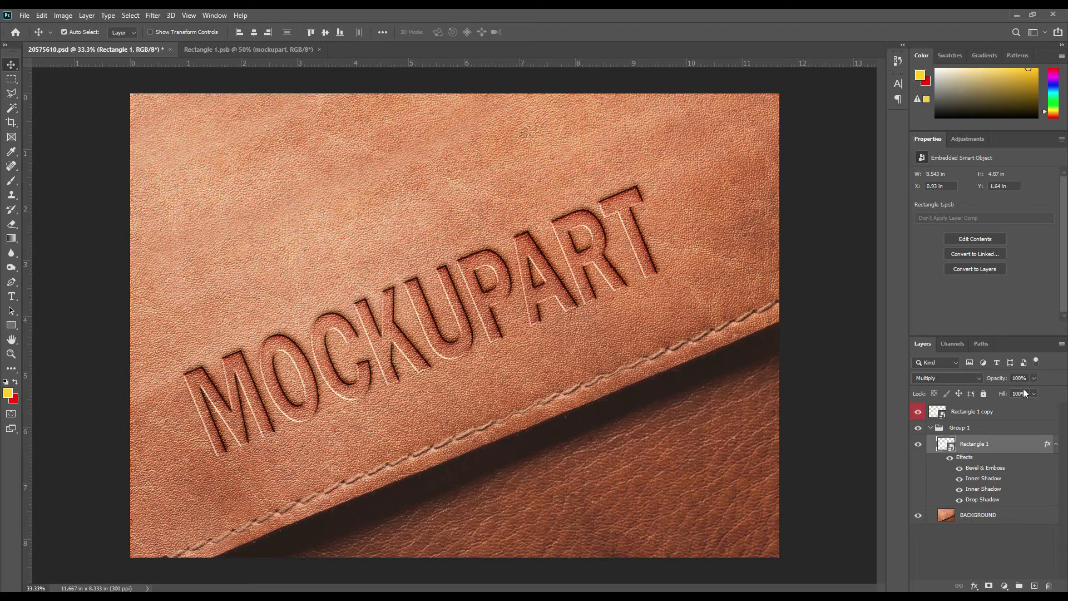
- Collapse Rectangle 1's effects and add a yellow Gradient Fill layer angled at -101.08°
left_click(1056, 443)
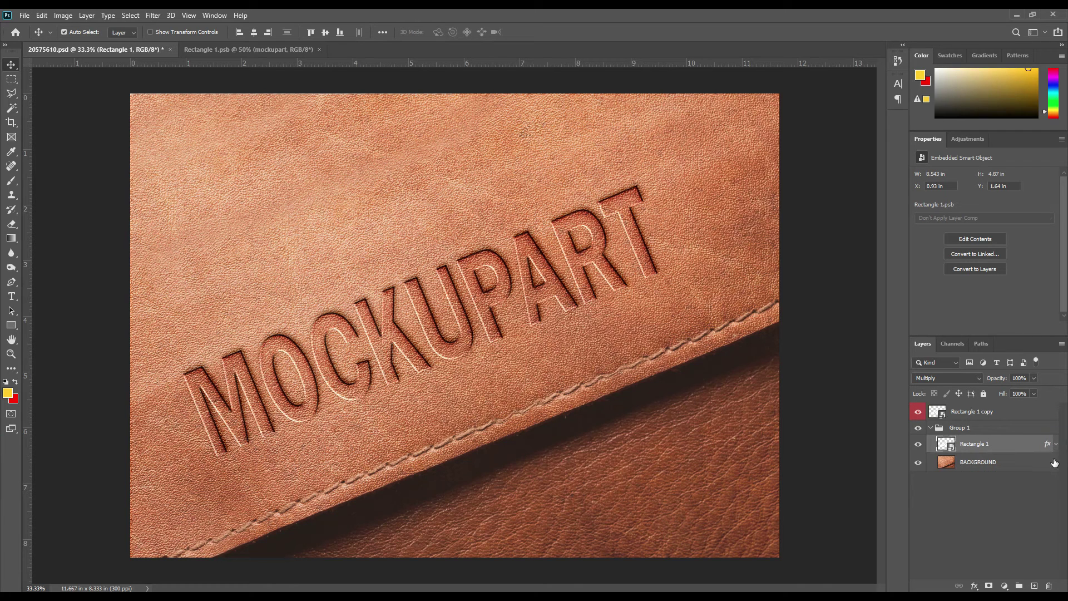
left_click(1005, 585)
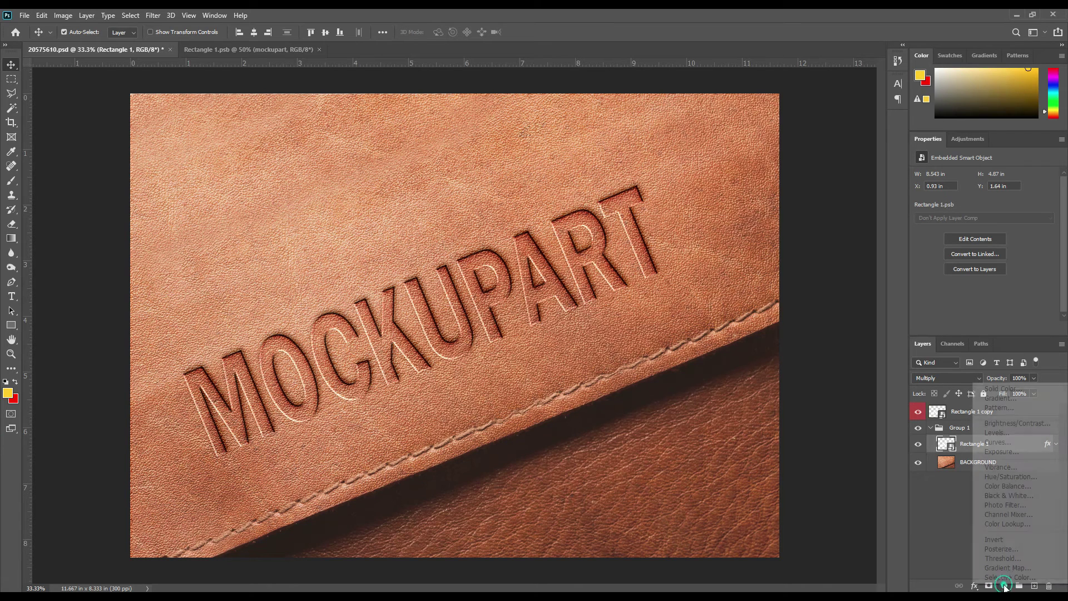
left_click(1001, 399)
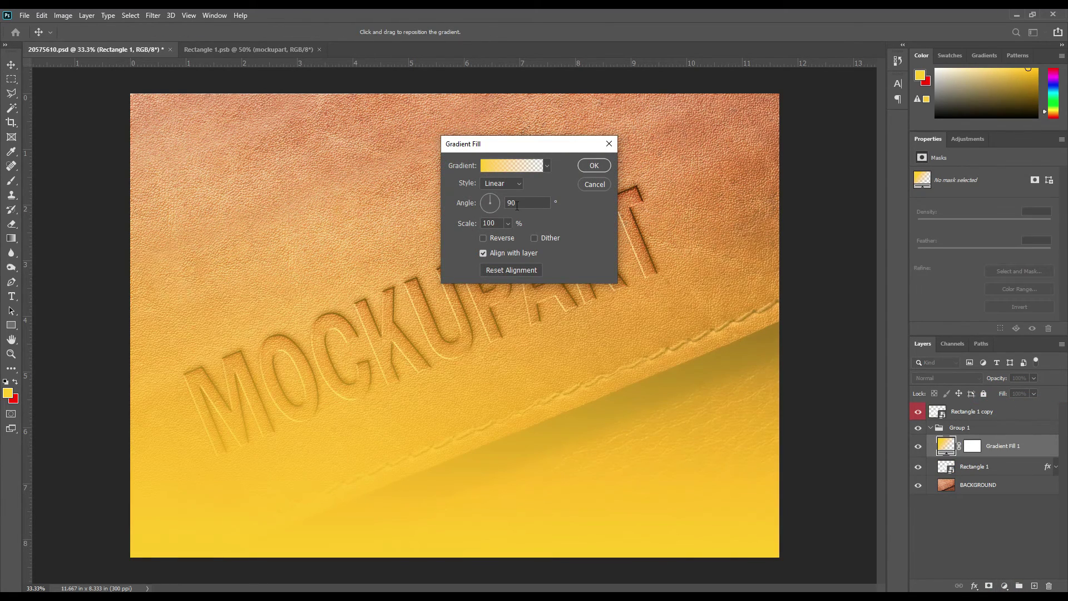
left_click_drag(497, 198, 488, 212)
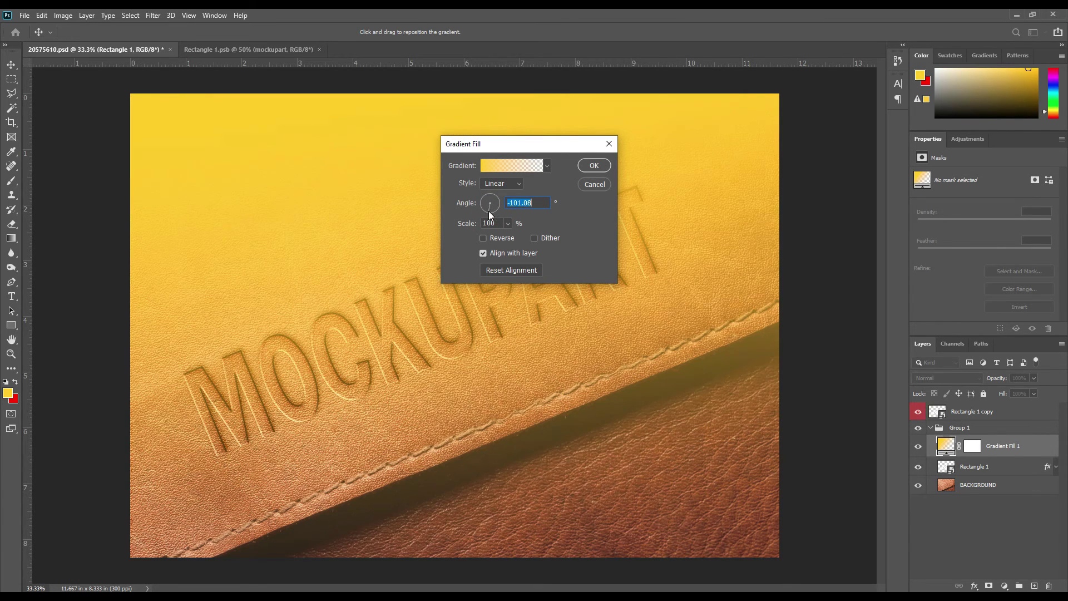
- Set the gradient's left colour stop to dark grey #414141
left_click(509, 166)
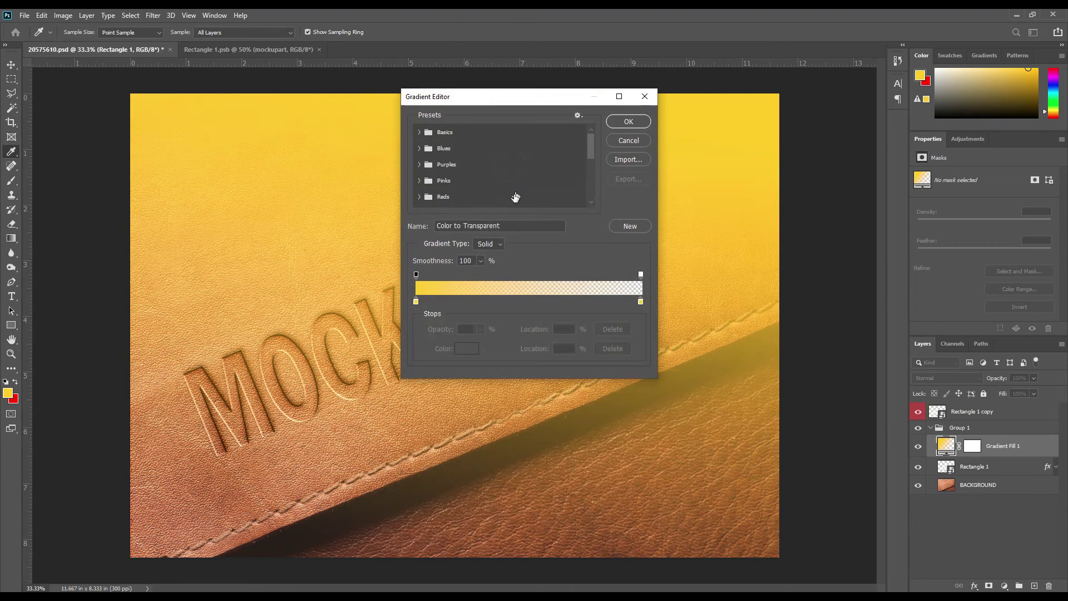
left_click(415, 301)
left_click(466, 348)
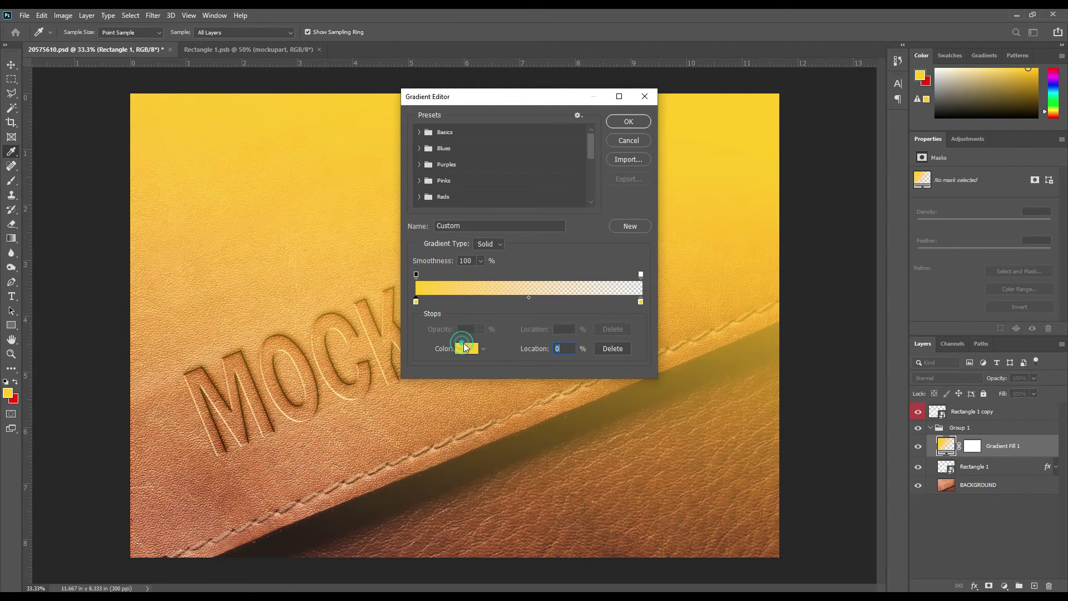
left_click(804, 226)
left_click_drag(803, 226, 733, 275)
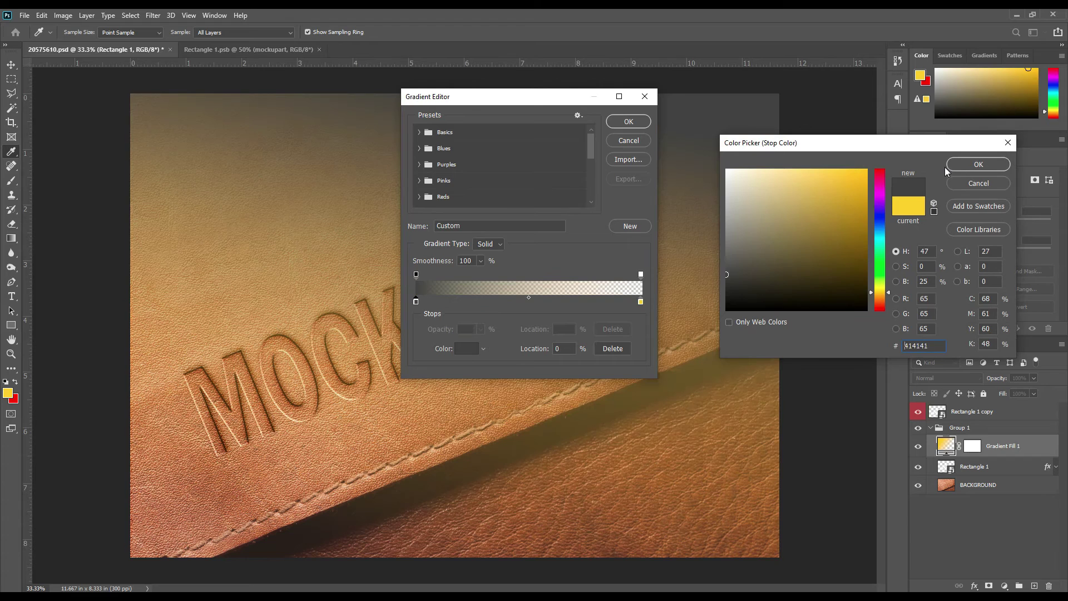
left_click(977, 164)
- Set the right colour stop to white and apply the gradient fill
left_click(640, 301)
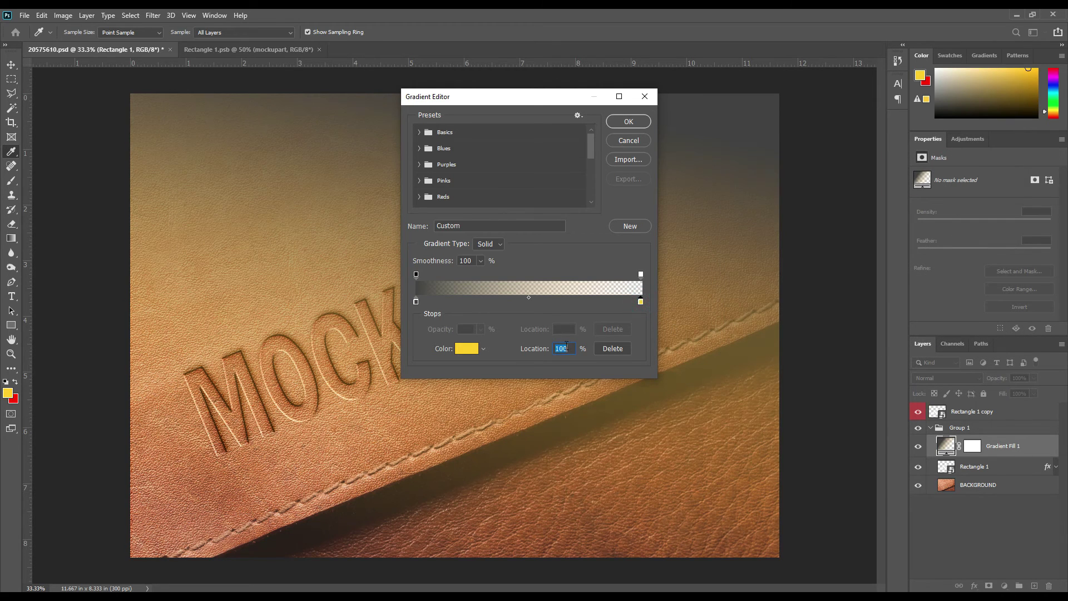
left_click(465, 349)
left_click_drag(742, 247, 758, 172)
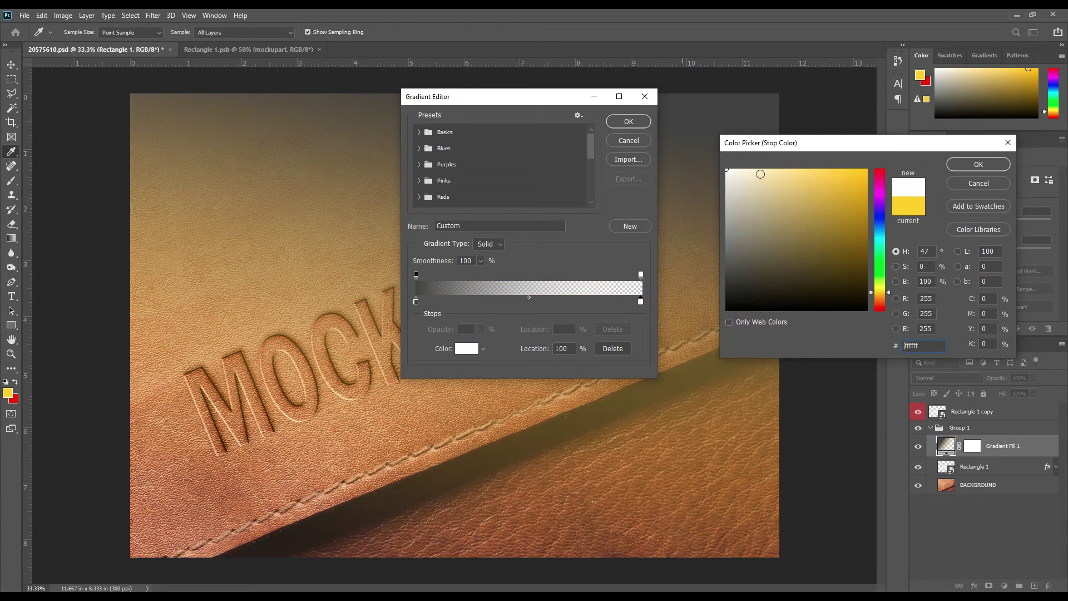
left_click(979, 165)
left_click(627, 121)
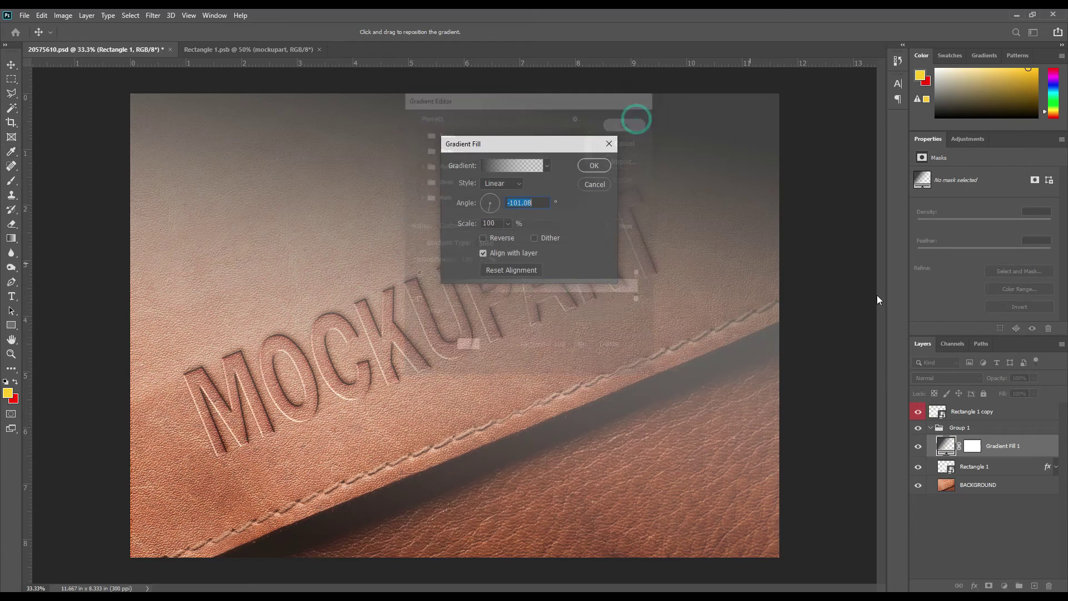
key("Return")
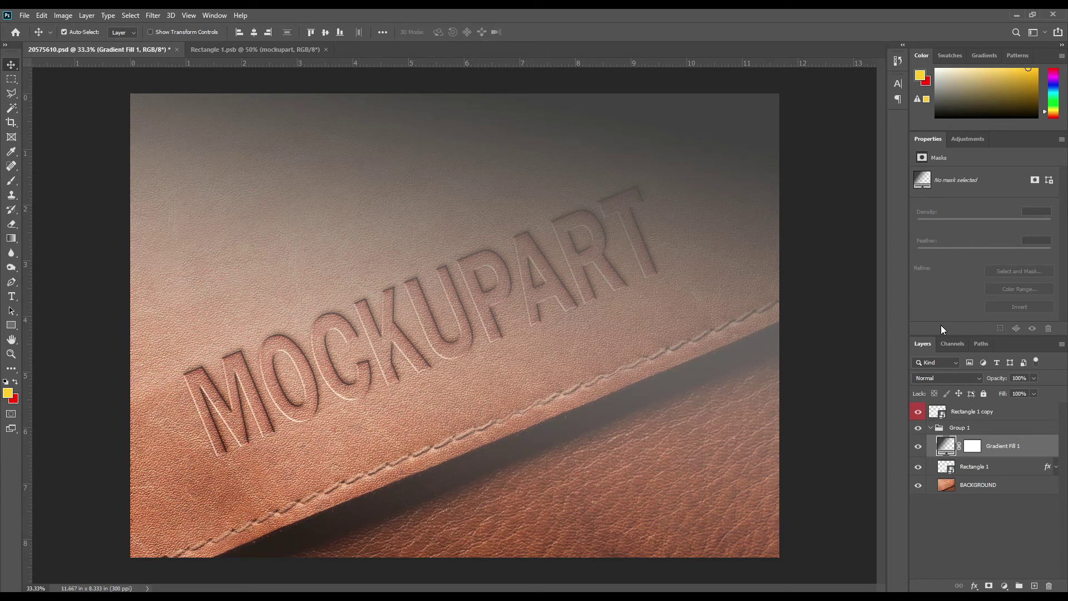
- Set Gradient Fill 1 to Linear Burn, lower its opacity, and toggle its visibility to compare
left_click(941, 377)
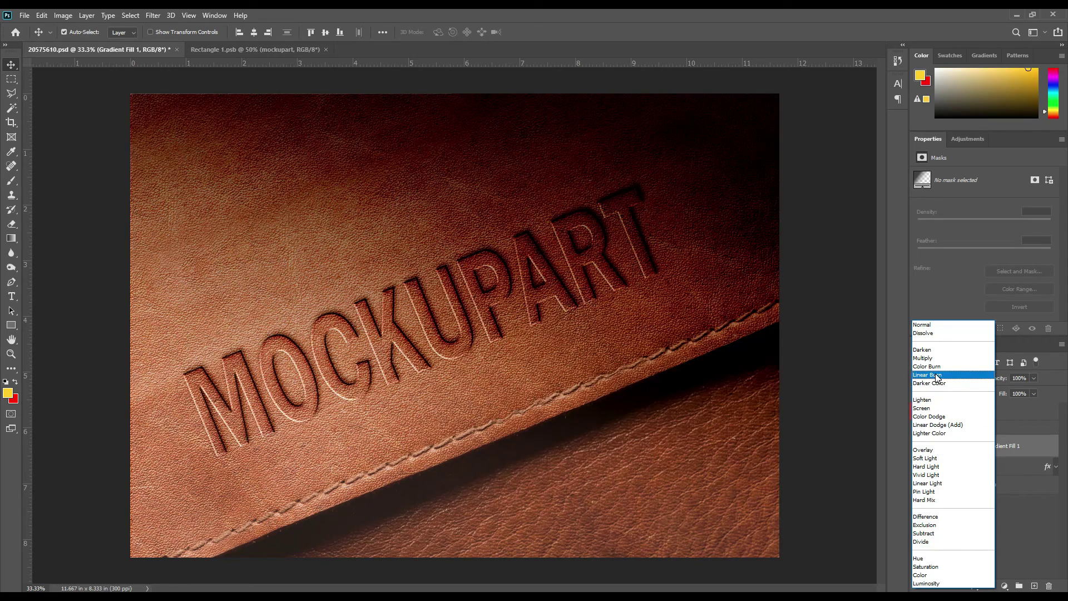
left_click(937, 377)
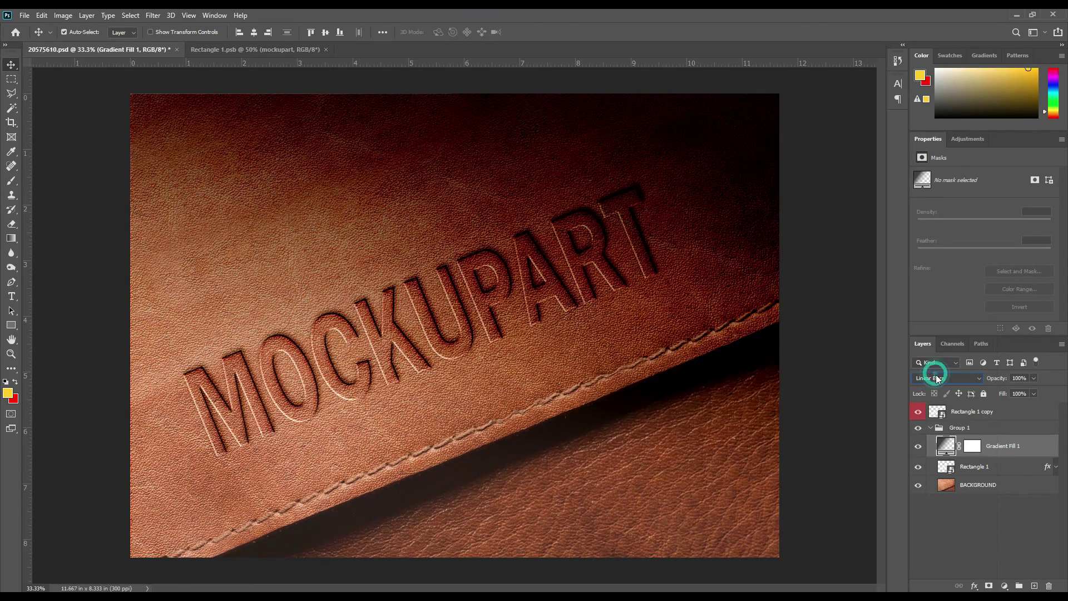
left_click_drag(1005, 379, 990, 381)
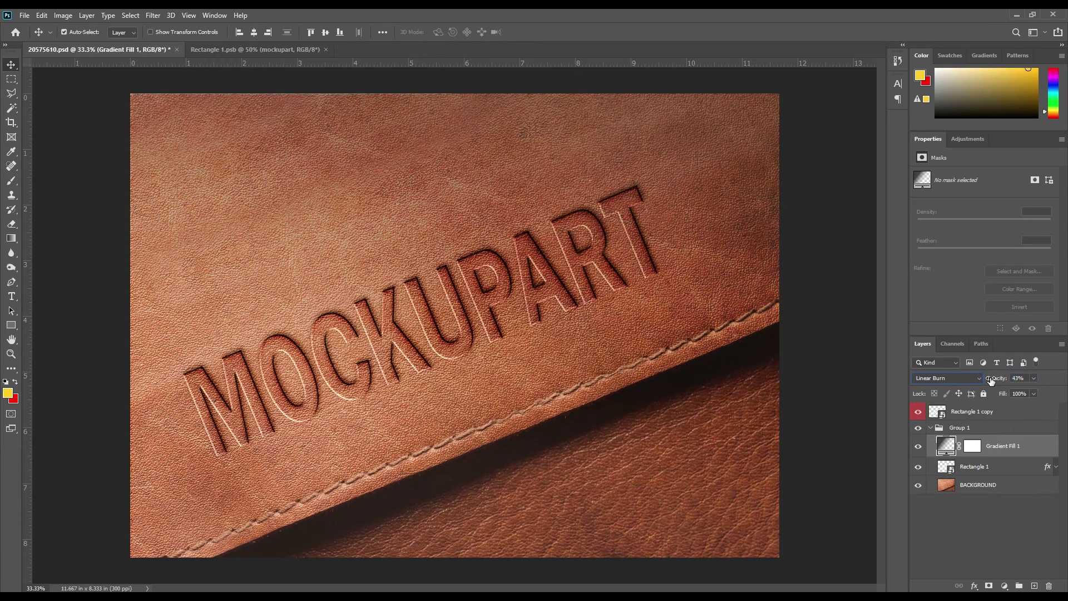
left_click(987, 512)
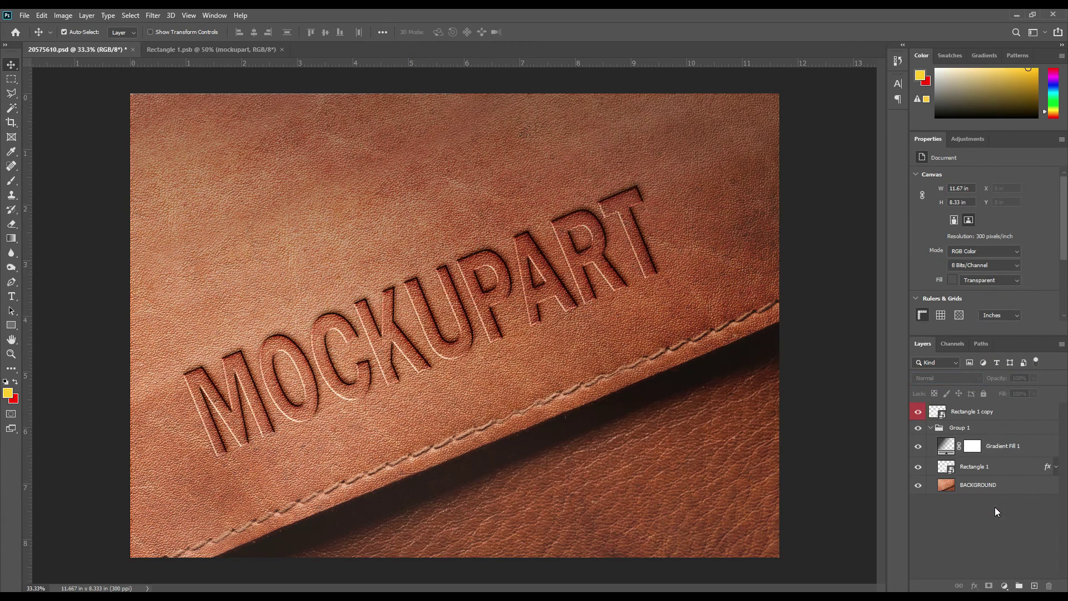
left_click(918, 446)
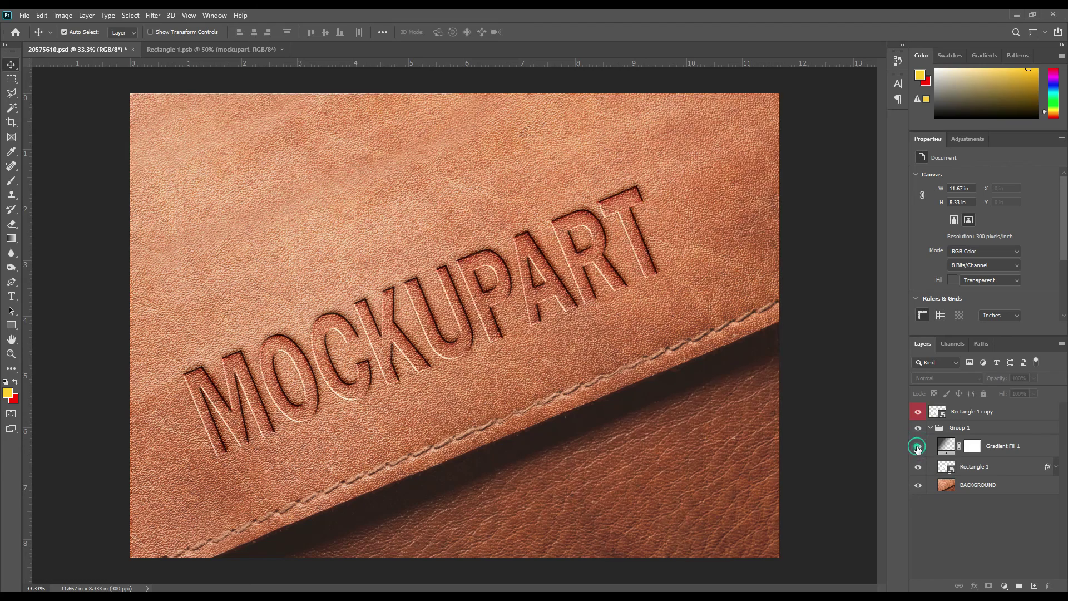
left_click(918, 446)
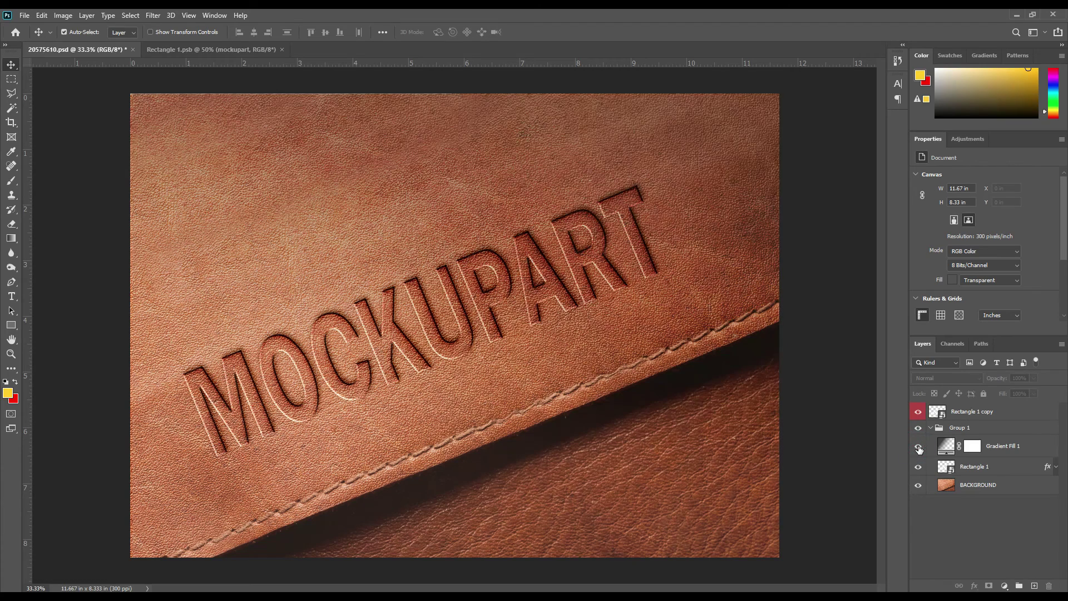
- Adjust Gradient Fill 1 opacity to 37% and collapse Group 1
left_click(993, 450)
left_click(994, 381)
left_click_drag(993, 382, 996, 380)
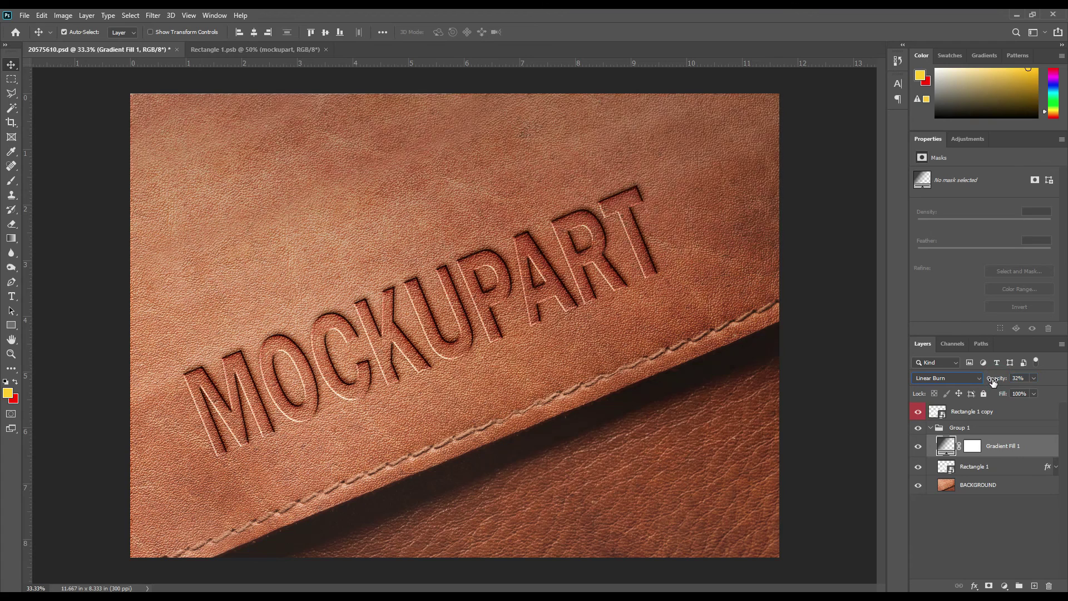
left_click(985, 508)
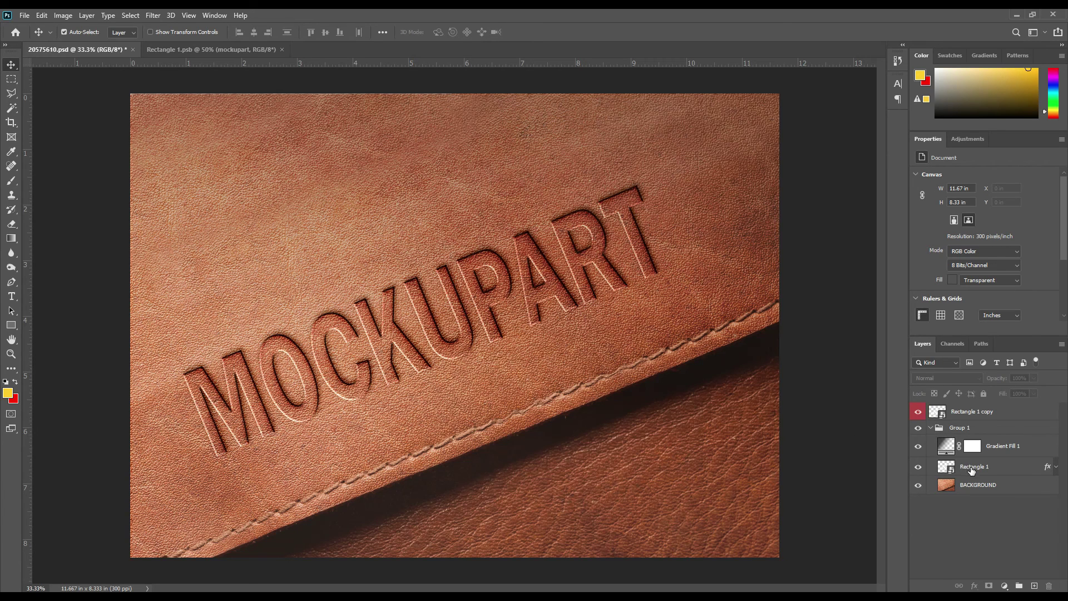
left_click(933, 429)
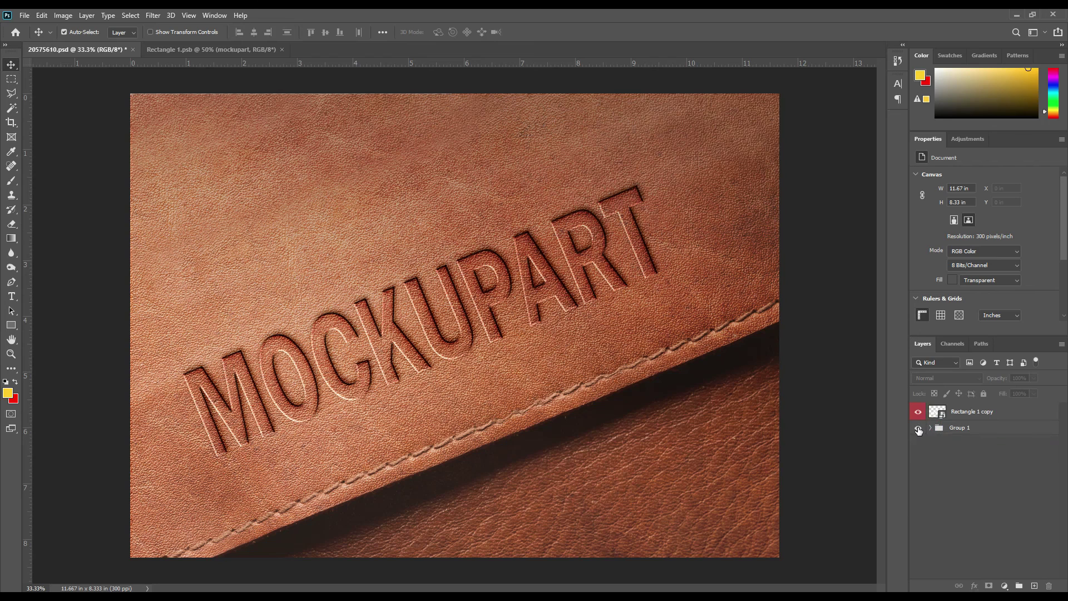